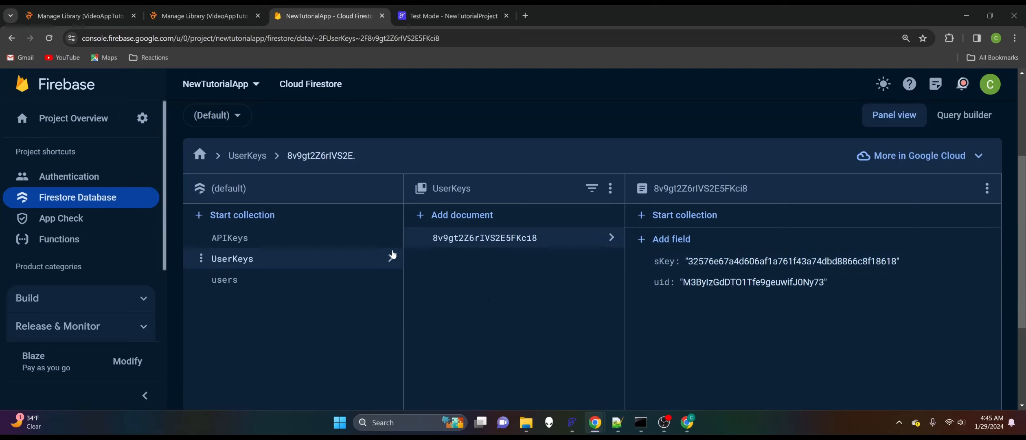
Switch to the bunny.net VideoAppTutorial library, reload it and open the 6M8M4ERSOCGSVW8V0I5N collection to examine its videos.
left_click(435, 17)
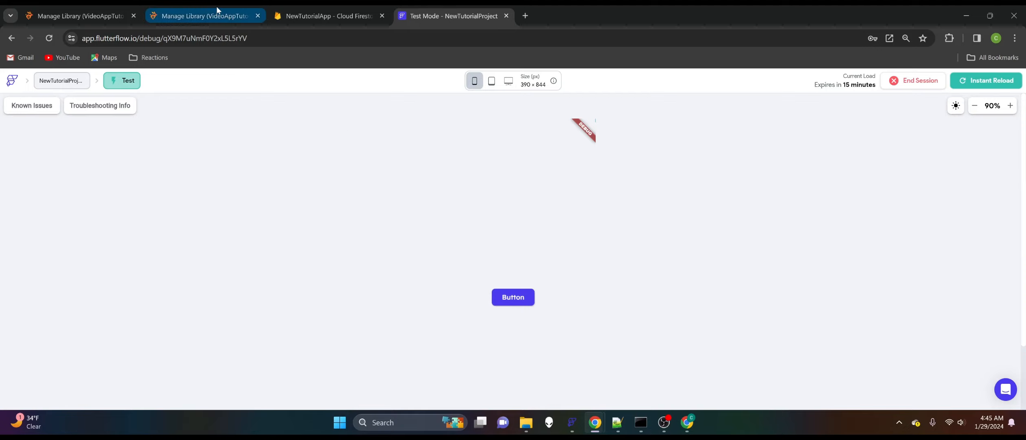
mouse_move(198, 7)
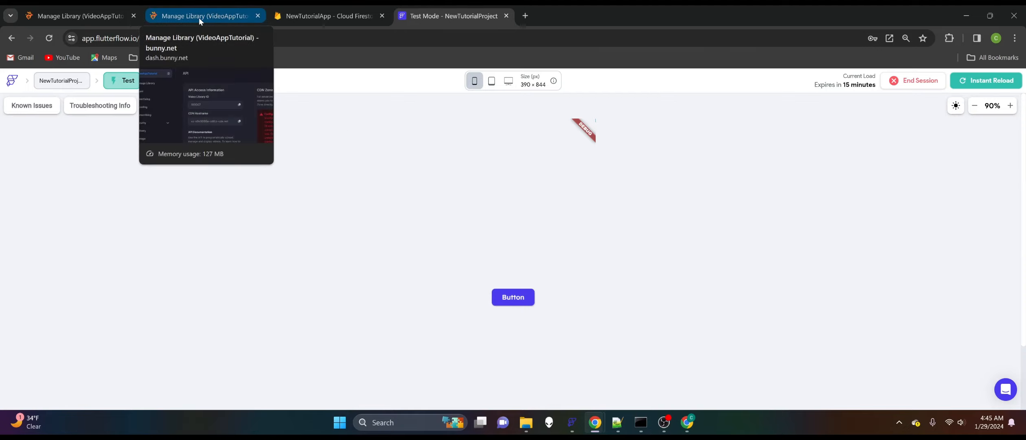
left_click(84, 16)
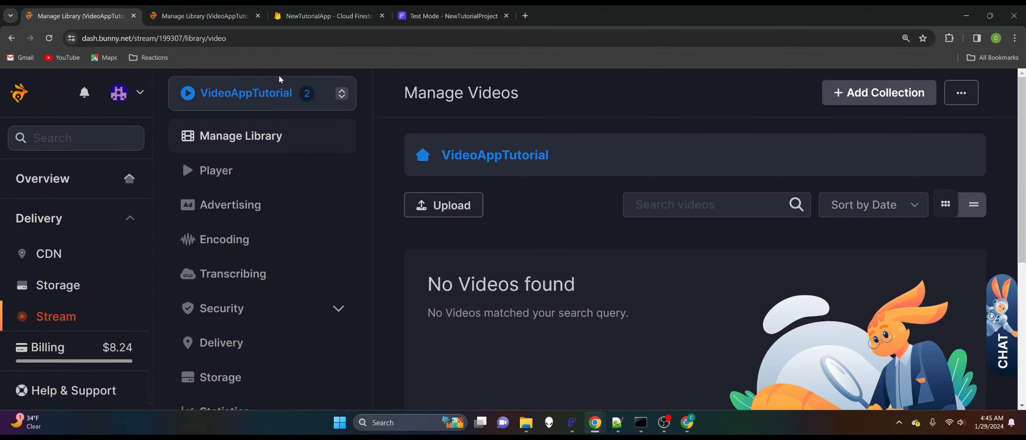
left_click(49, 38)
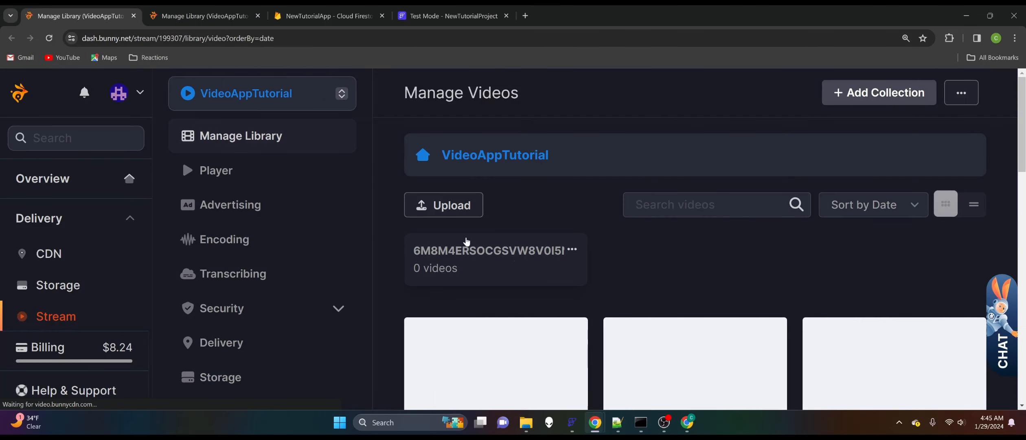
left_click(503, 260)
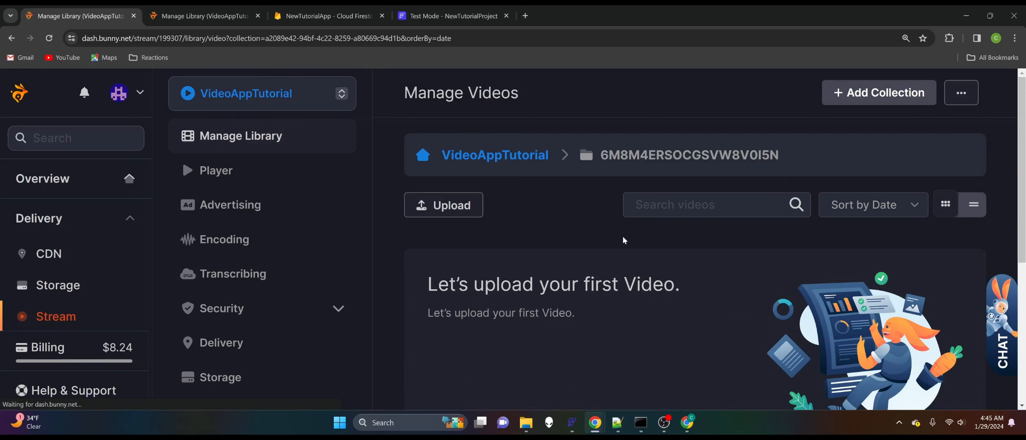
scroll(572, 263, "down", 3)
scroll(573, 259, "up", 2)
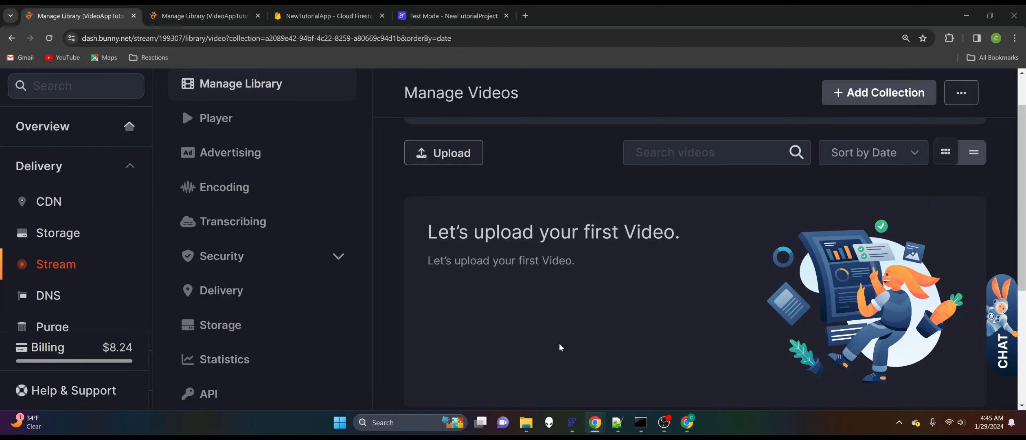
left_click(448, 16)
left_click(514, 299)
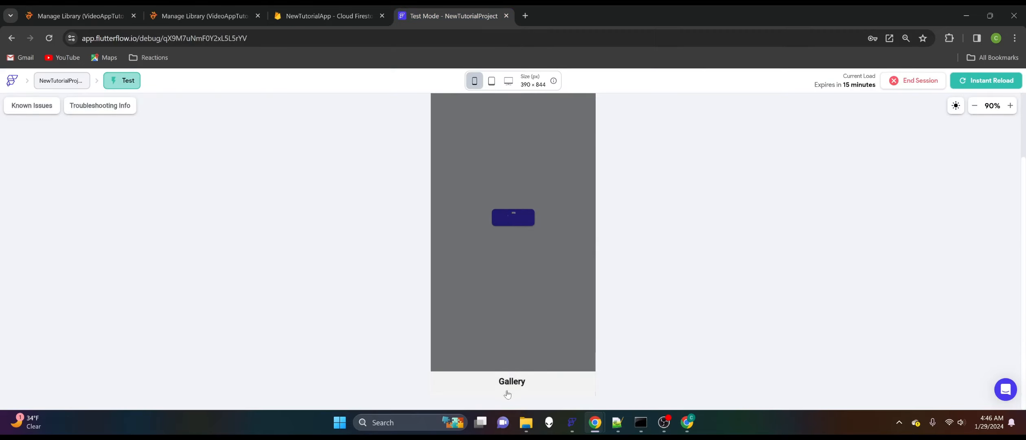
left_click(509, 383)
scroll(358, 224, "down", 5)
scroll(431, 191, "down", 10)
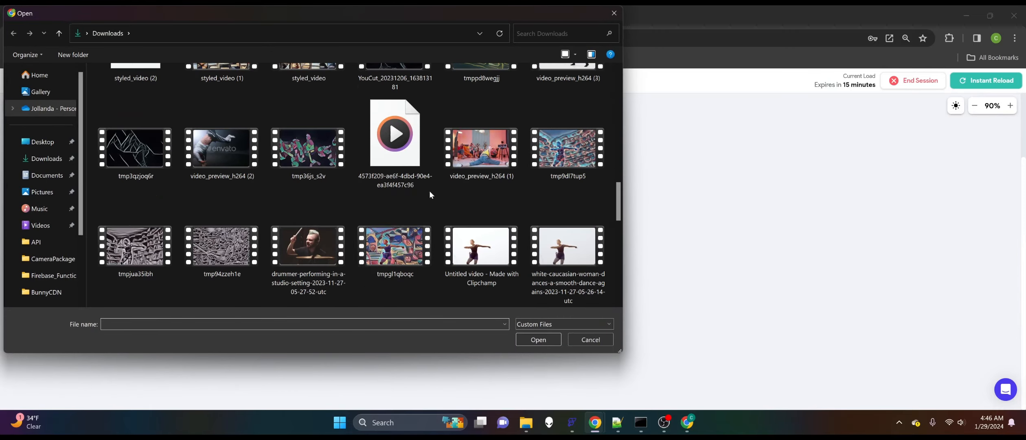
scroll(430, 191, "down", 10)
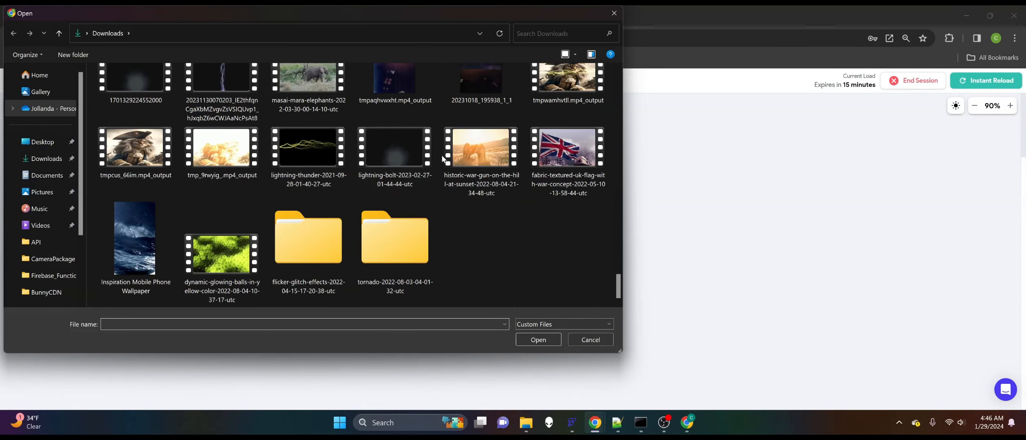
scroll(431, 186, "up", 3)
scroll(431, 187, "down", 3)
left_click(318, 161)
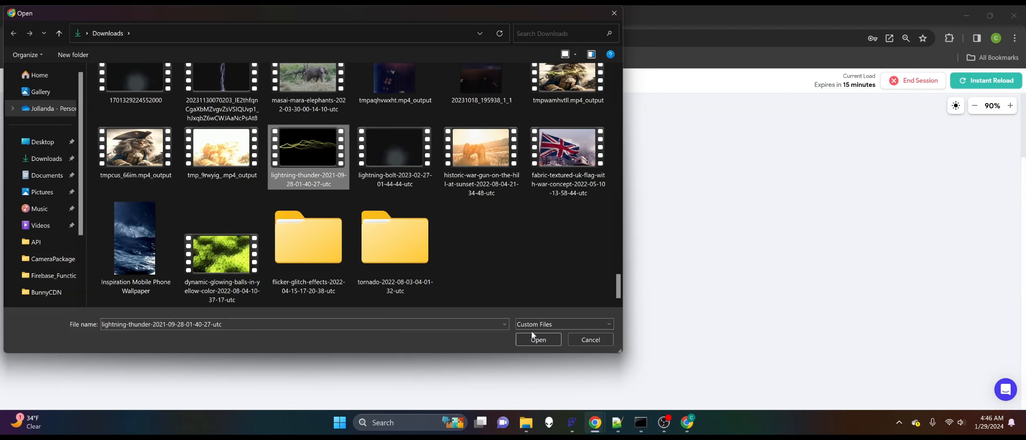
left_click(543, 339)
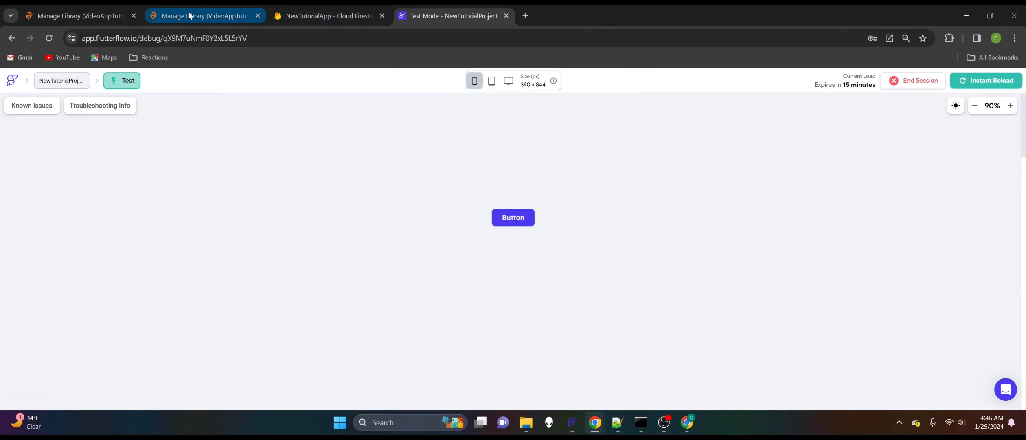
Switch to bunny.net and reload the open collection to check for the uploaded video.
left_click(61, 16)
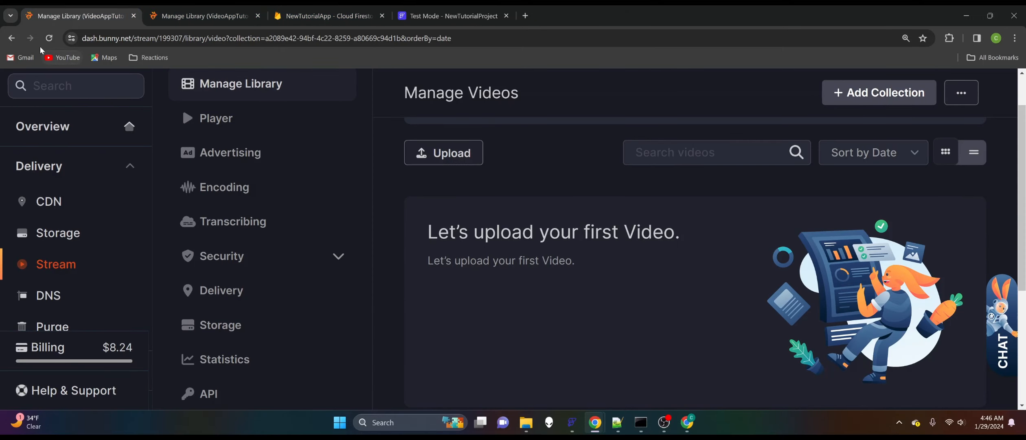
left_click(50, 38)
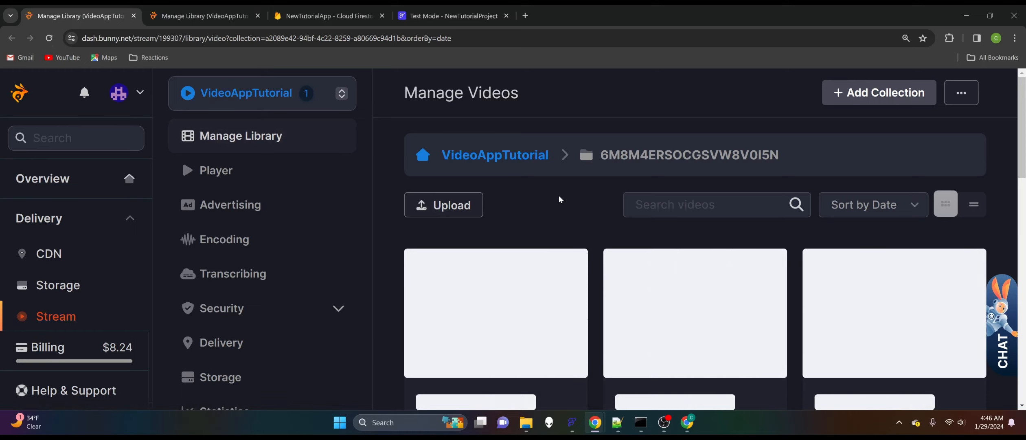
scroll(558, 199, "down", 2)
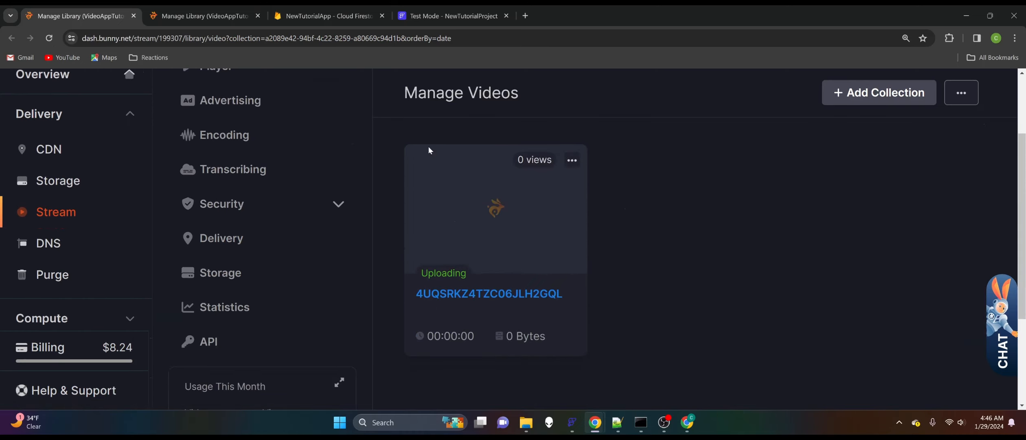
Reload the Firestore database in Firebase and open the videos collection to examine the uploaded video's document.
left_click(316, 18)
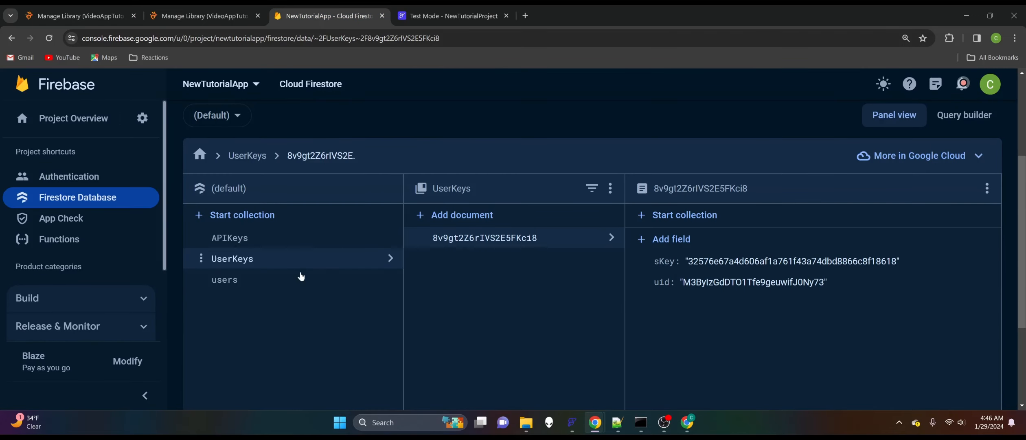
left_click(49, 38)
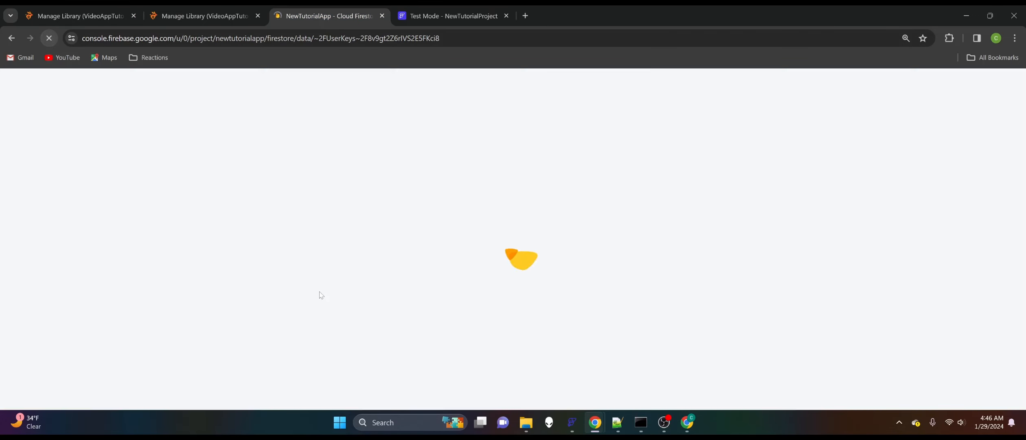
scroll(292, 277, "down", 3)
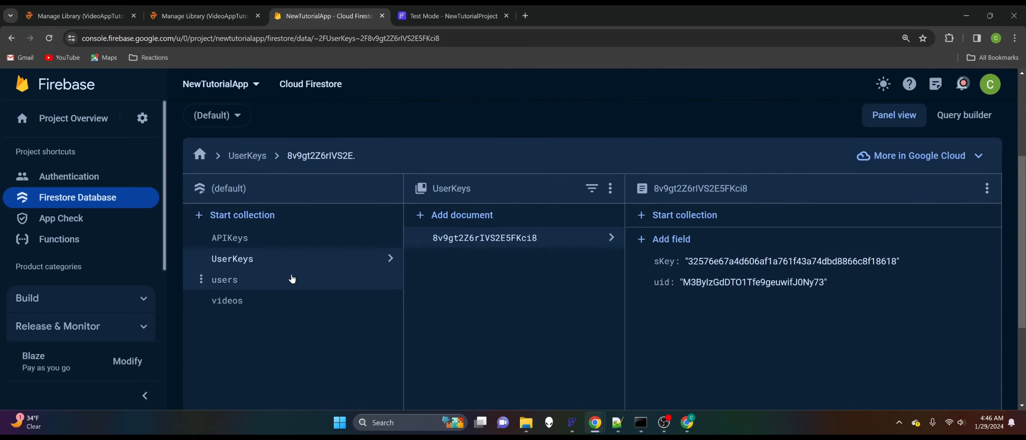
left_click(259, 301)
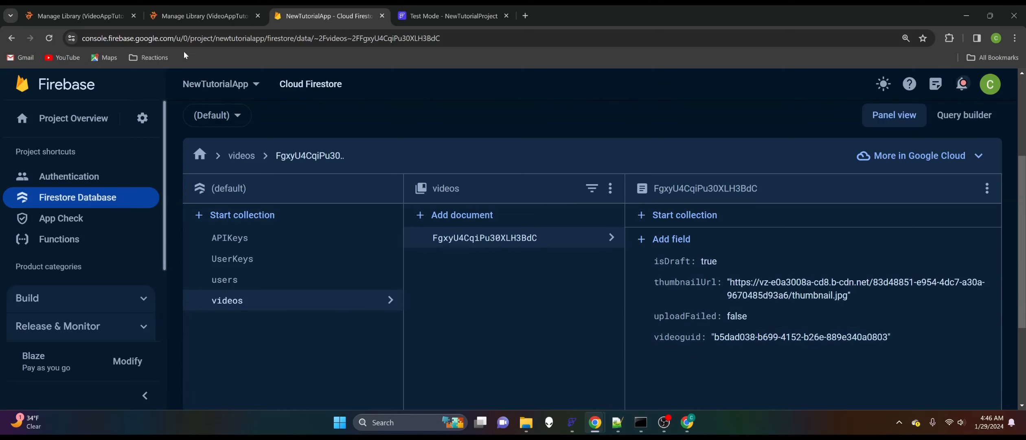
Reload the collection in bunny.net and examine the uploaded video's details, including its status and video ID, then close them.
left_click(195, 16)
left_click(93, 9)
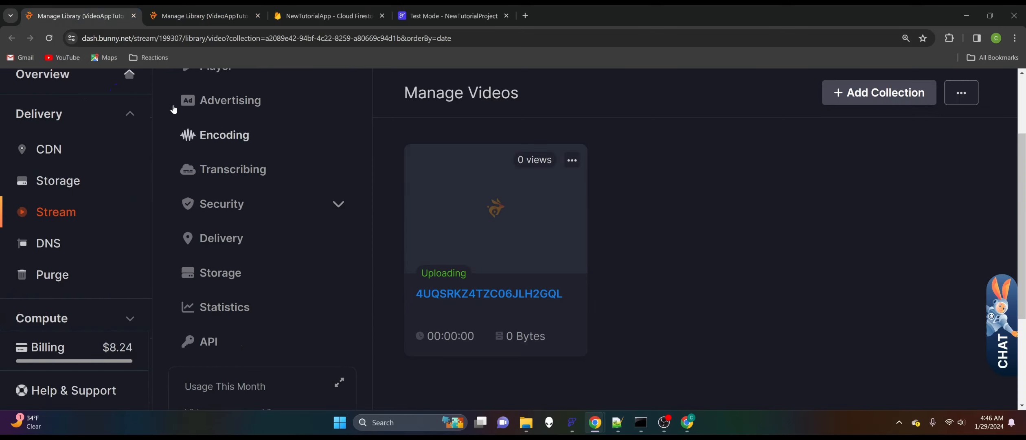
left_click(49, 38)
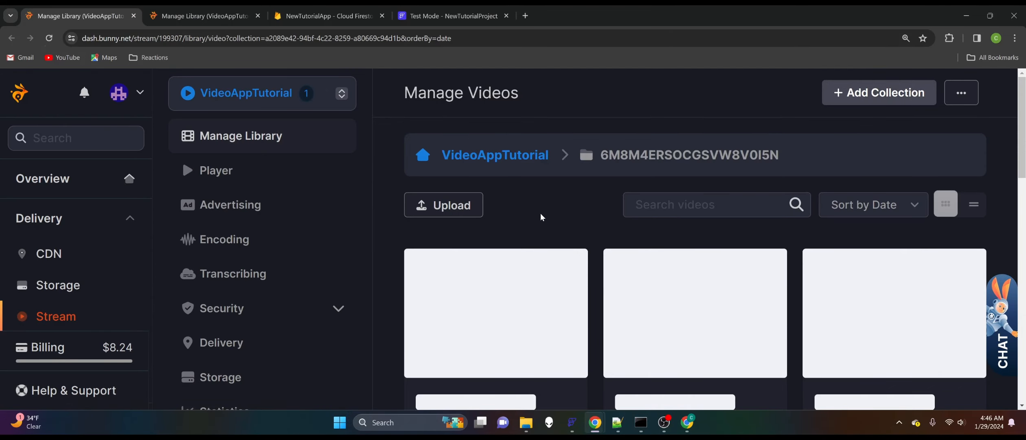
scroll(525, 281, "down", 2)
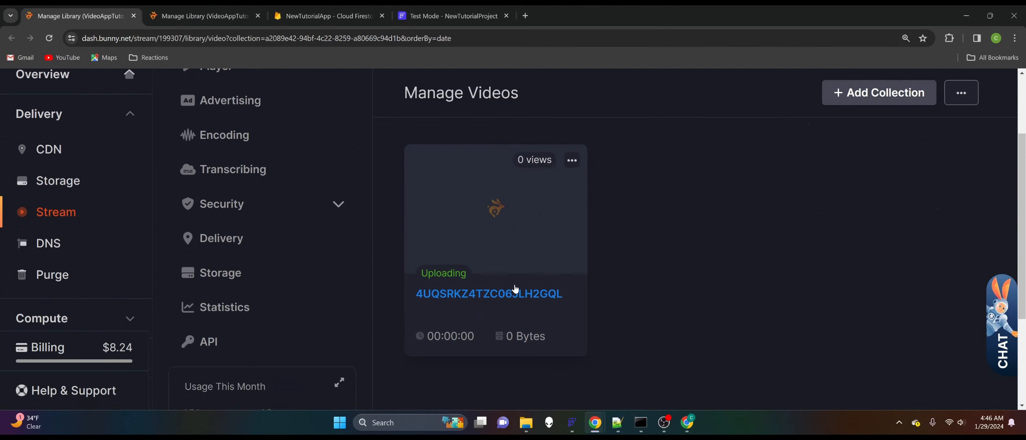
left_click(518, 294)
scroll(638, 202, "down", 8)
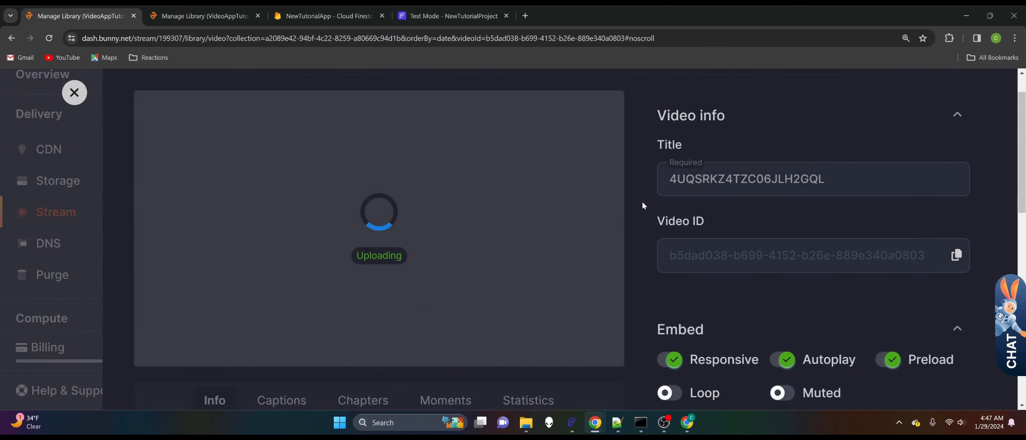
scroll(642, 203, "up", 6)
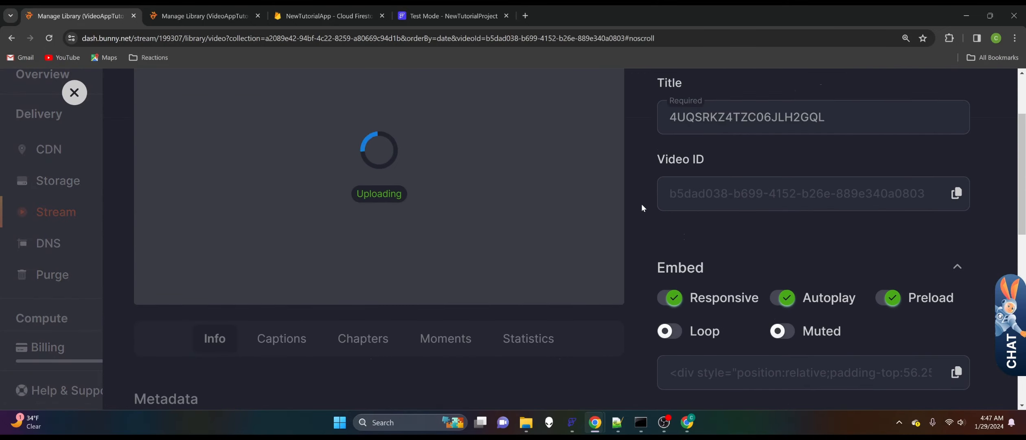
scroll(642, 208, "up", 2)
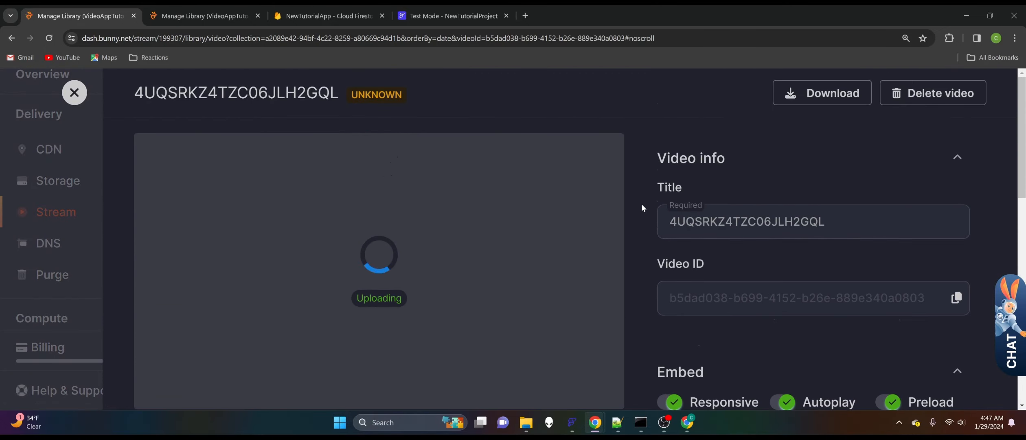
left_click(74, 93)
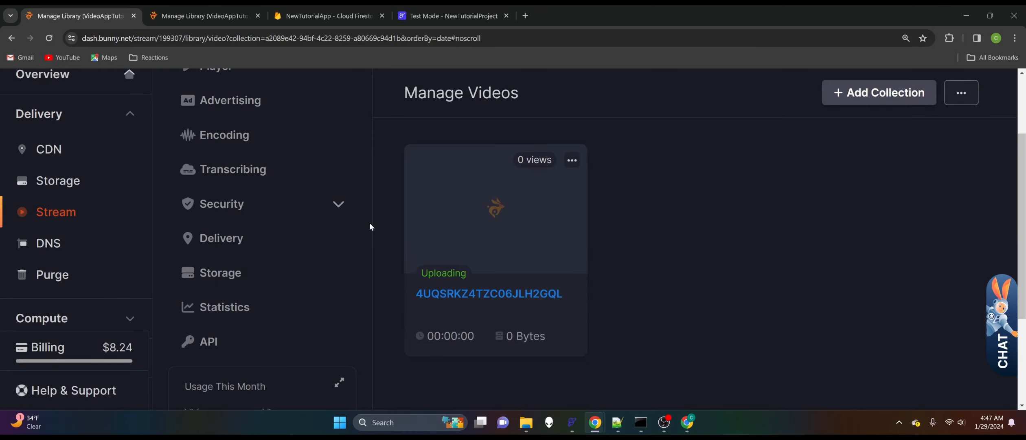
Switch to Firestore and reload the database to recheck the fields of the document in the videos collection.
left_click(310, 17)
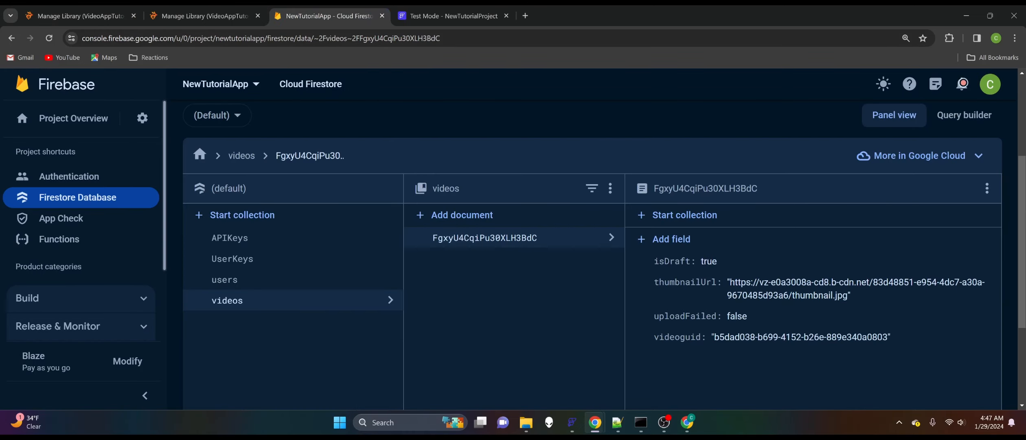
left_click(49, 38)
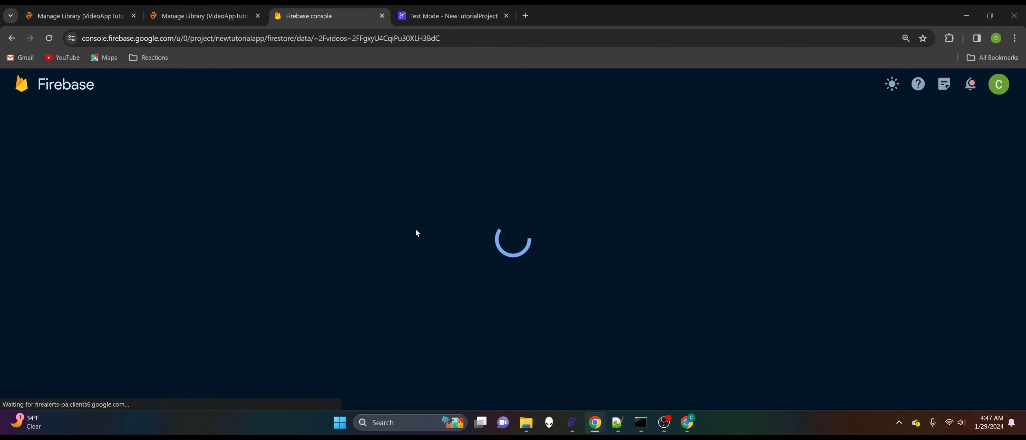
scroll(440, 211, "down", 4)
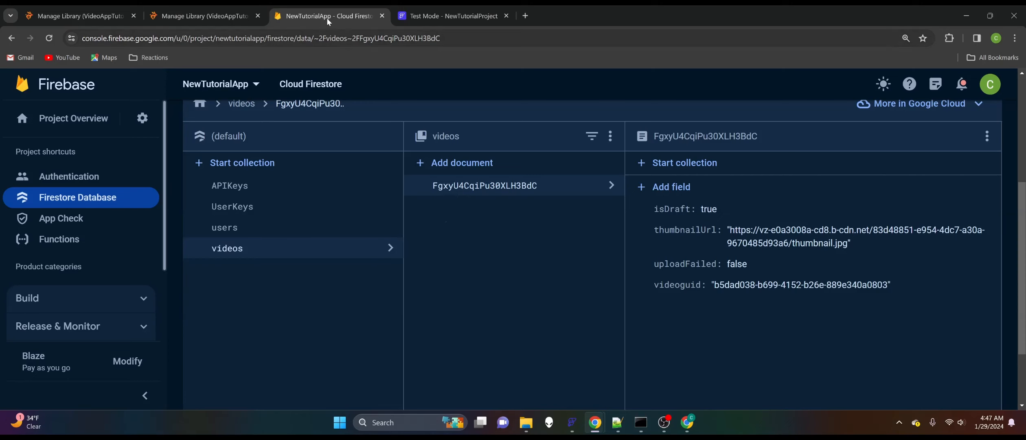
Reload the bunny.net collection, recheck the uploaded video's details, and return to its document in Firestore.
left_click(72, 11)
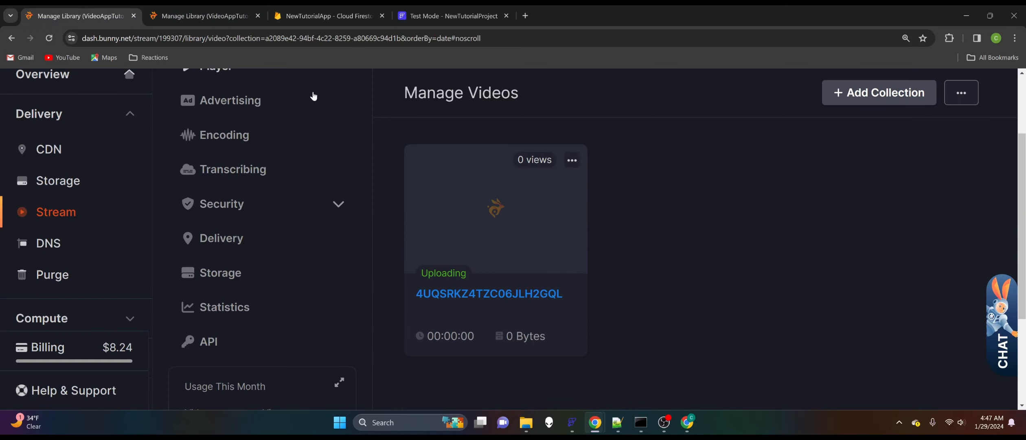
left_click(48, 39)
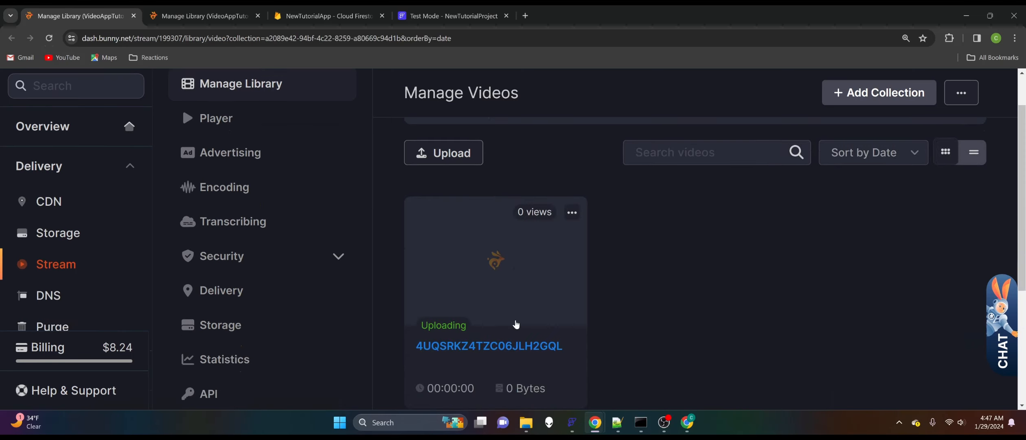
left_click(516, 331)
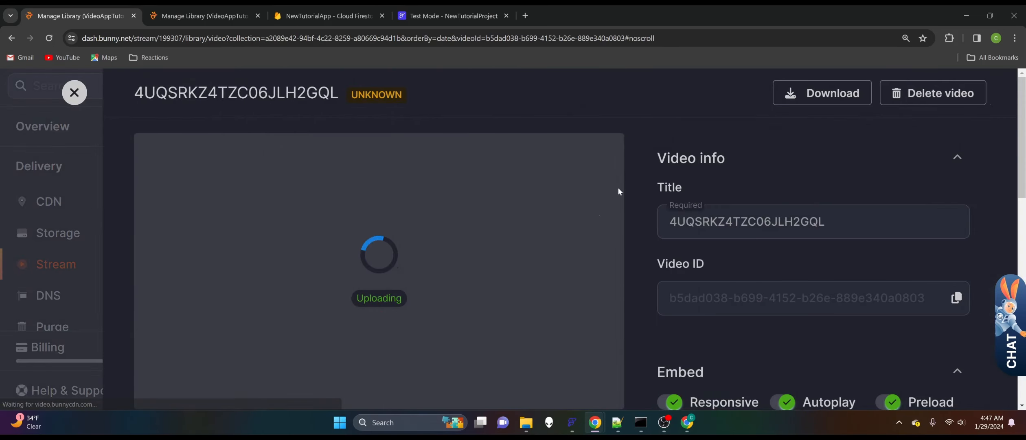
scroll(619, 189, "down", 3)
scroll(618, 190, "up", 3)
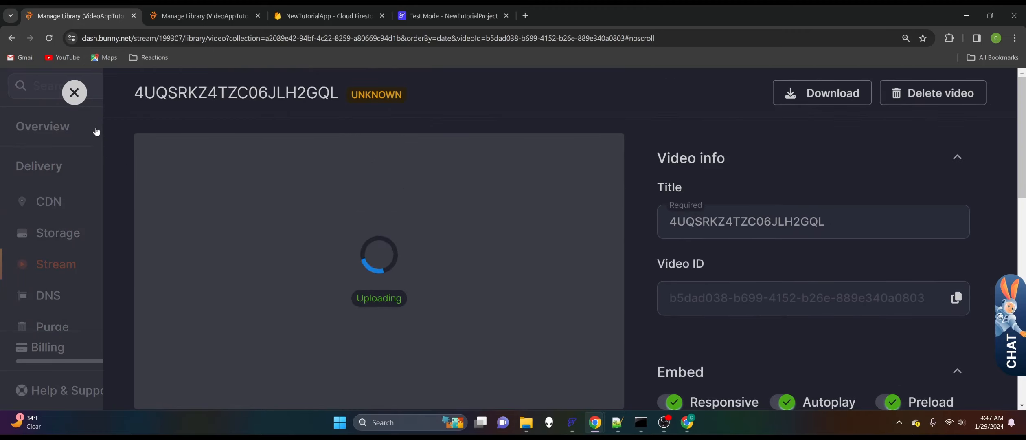
left_click(74, 93)
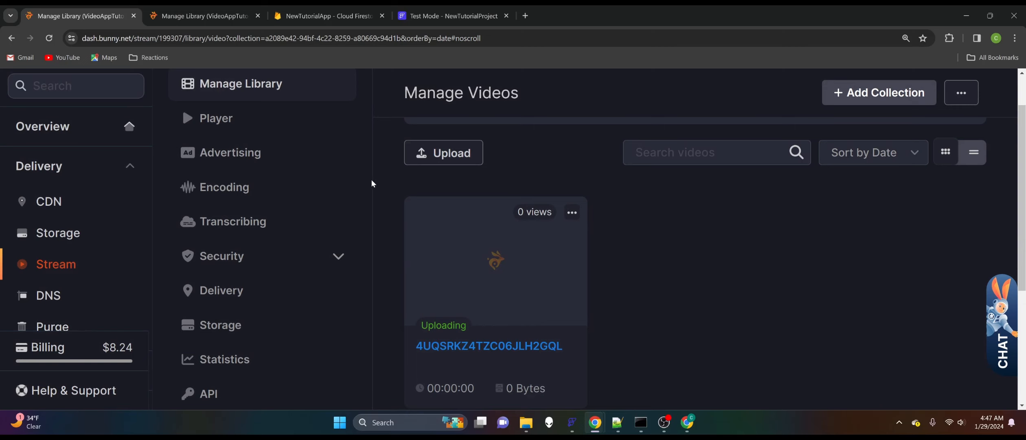
scroll(375, 181, "down", 1)
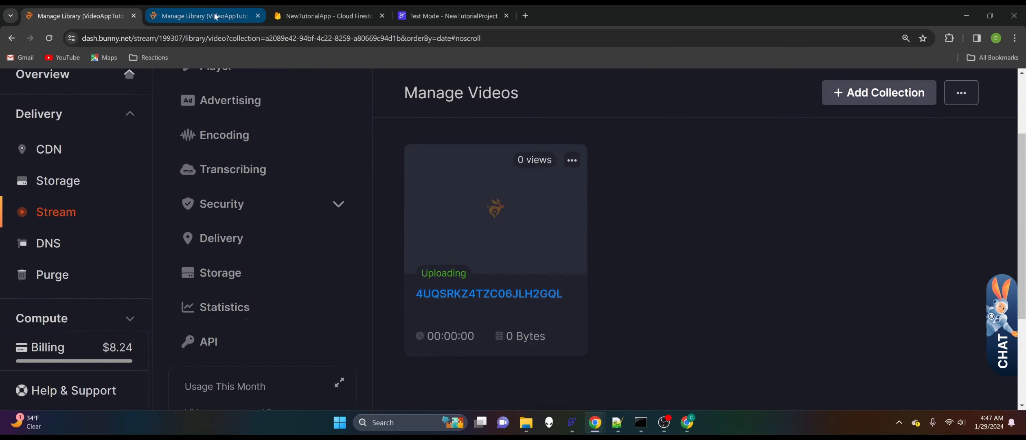
left_click(299, 16)
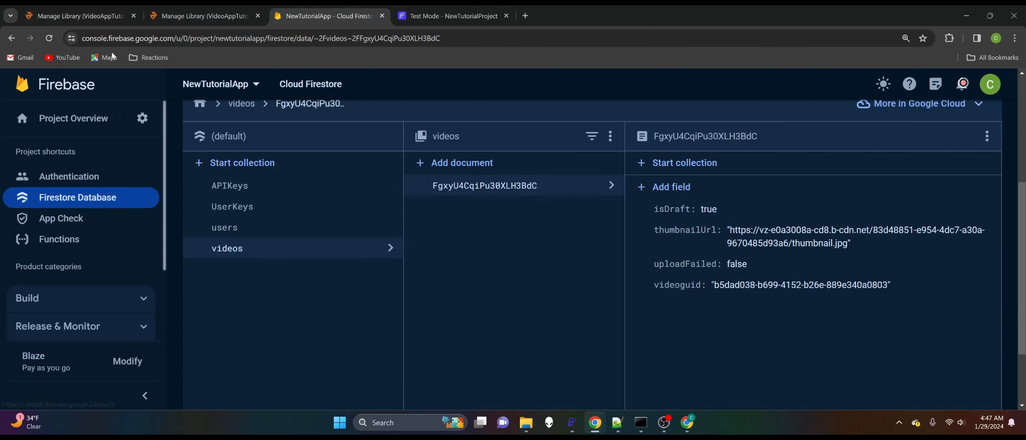
Reload the Firestore database to recheck the videos document's fields, and reopen the uploaded video's details in bunny.net.
left_click(49, 38)
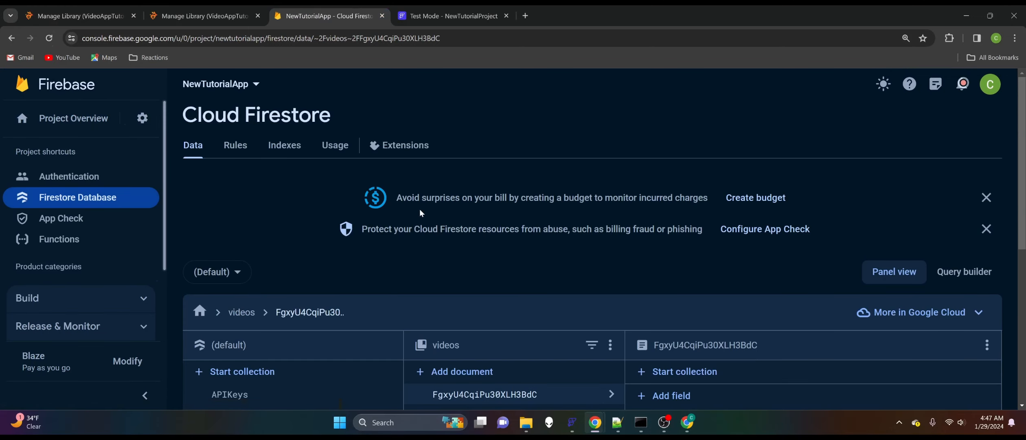
scroll(446, 223, "down", 2)
scroll(452, 222, "down", 1)
scroll(454, 226, "down", 2)
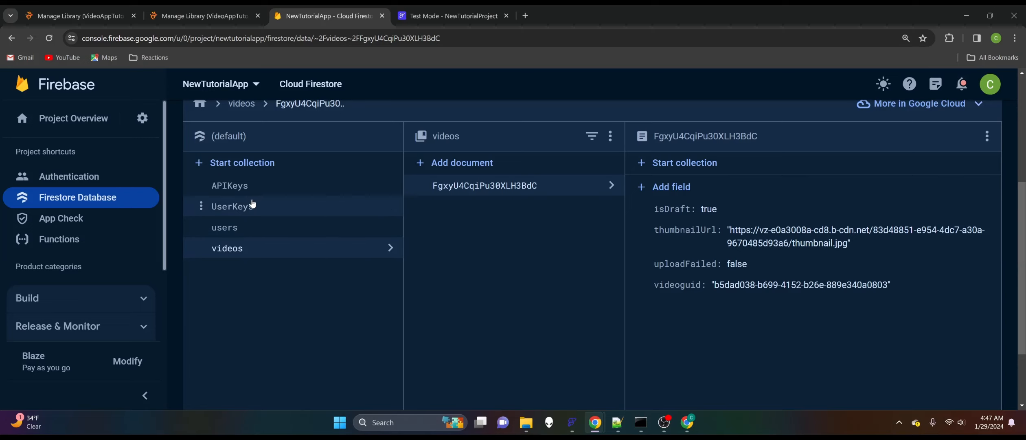
left_click(78, 15)
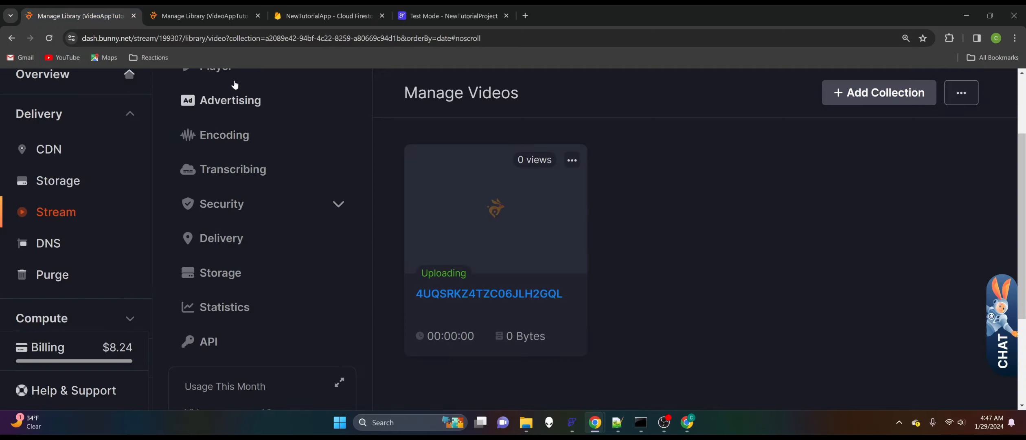
left_click(526, 292)
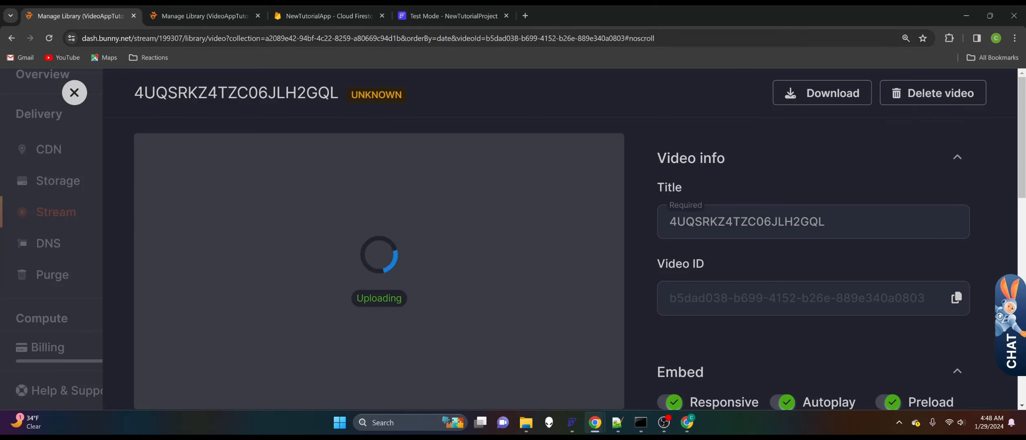
Switch to Firebase and look over the list of deployed functions with their triggers and request counts.
key("ctrl+3")
left_click(140, 238)
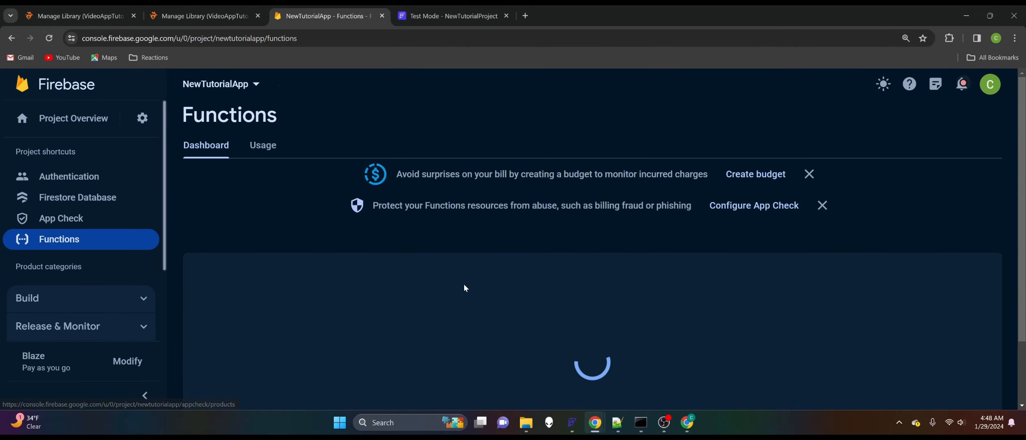
scroll(411, 231, "down", 3)
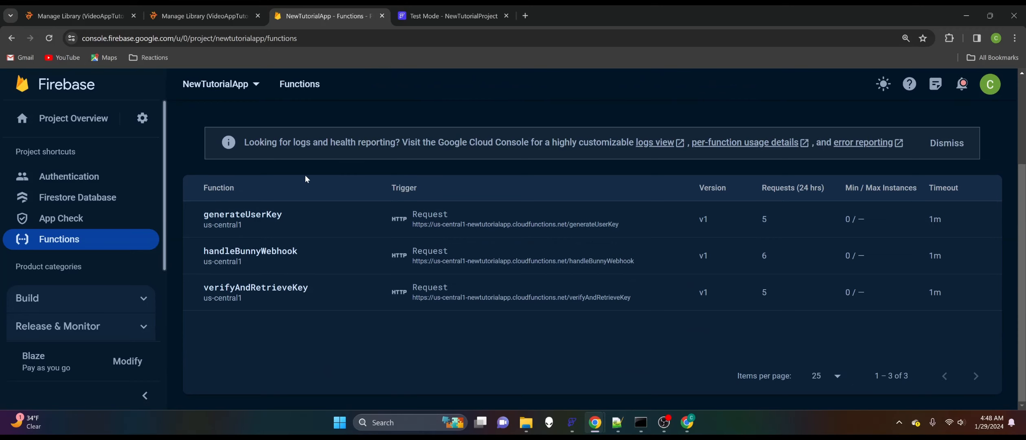
scroll(315, 157, "up", 3)
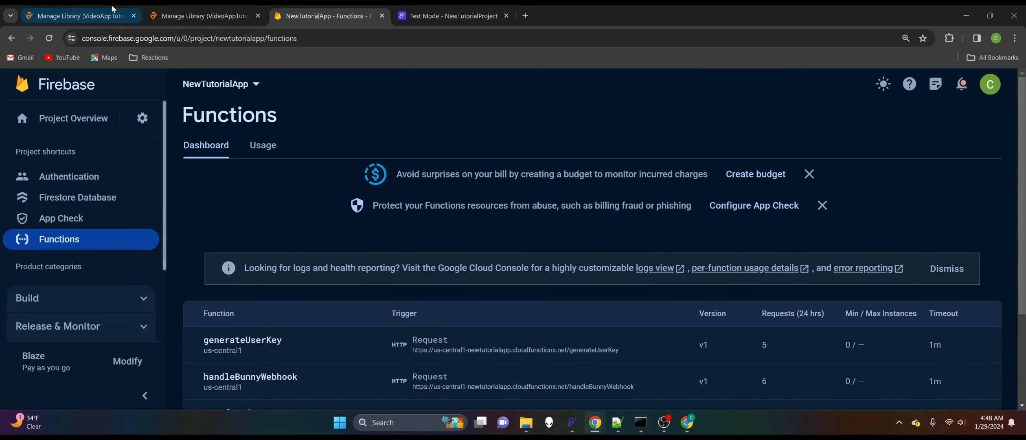
Return to the bunny.net library's API page and open the monitoring logs from there.
left_click(159, 16)
scroll(259, 201, "down", 1)
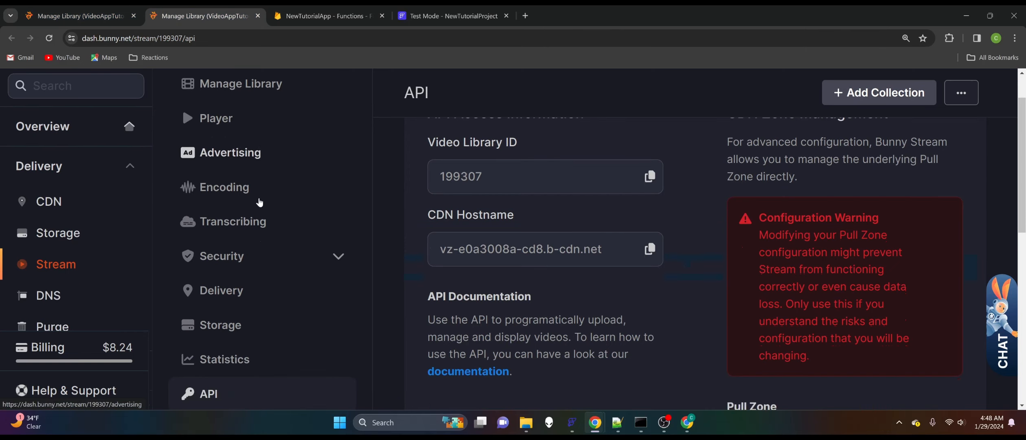
scroll(259, 199, "down", 3)
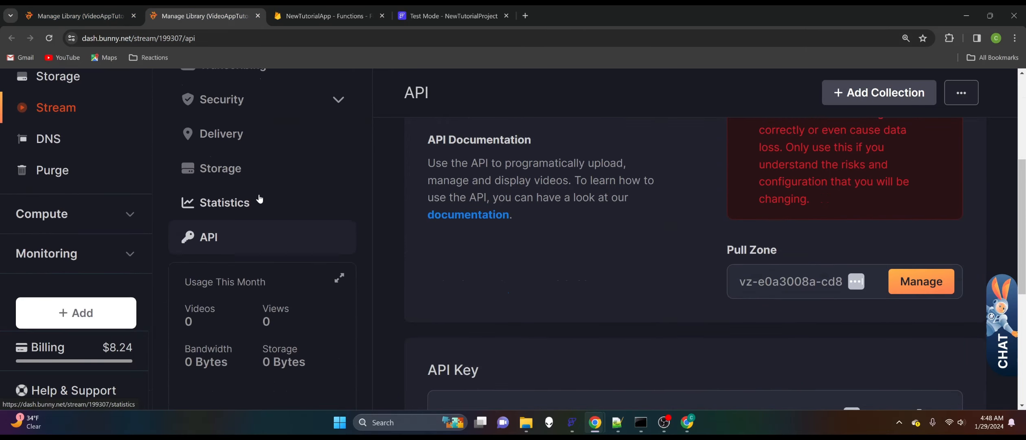
scroll(259, 199, "up", 2)
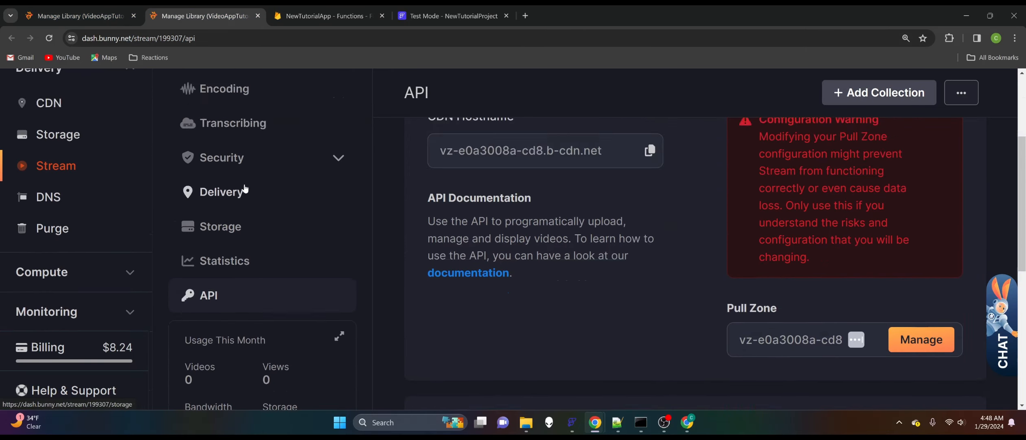
scroll(99, 173, "down", 3)
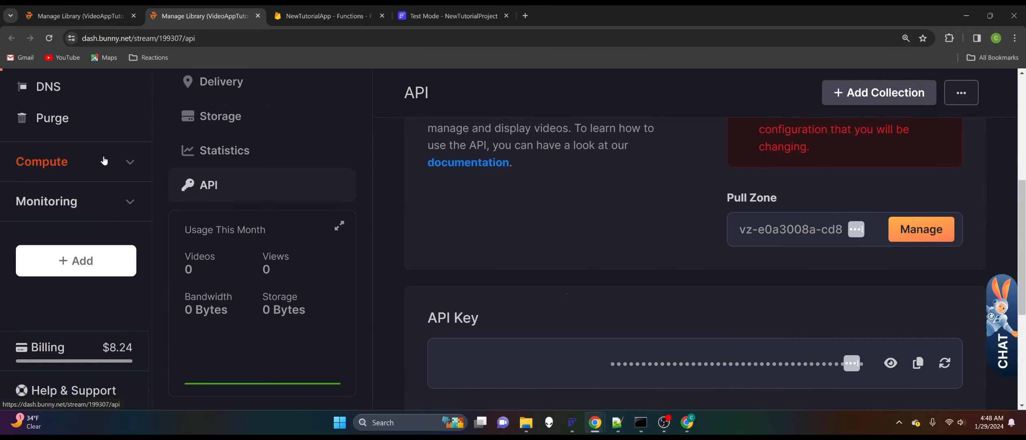
left_click(128, 203)
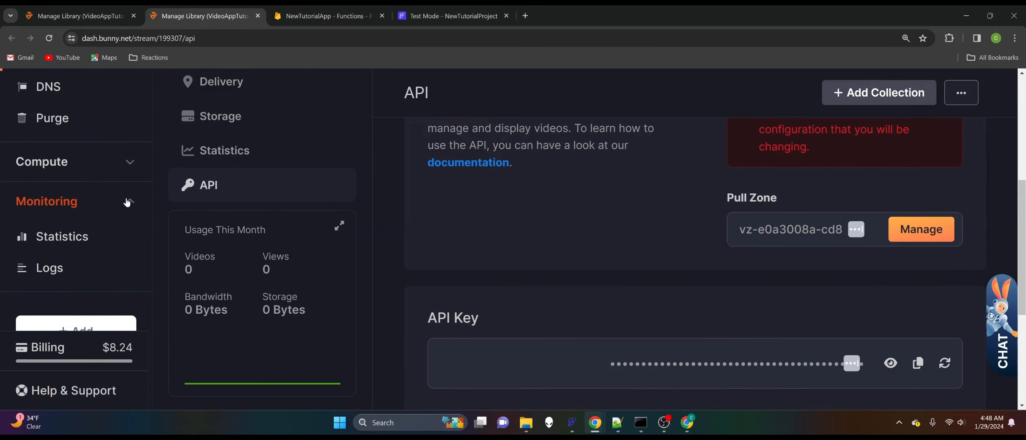
left_click(48, 268)
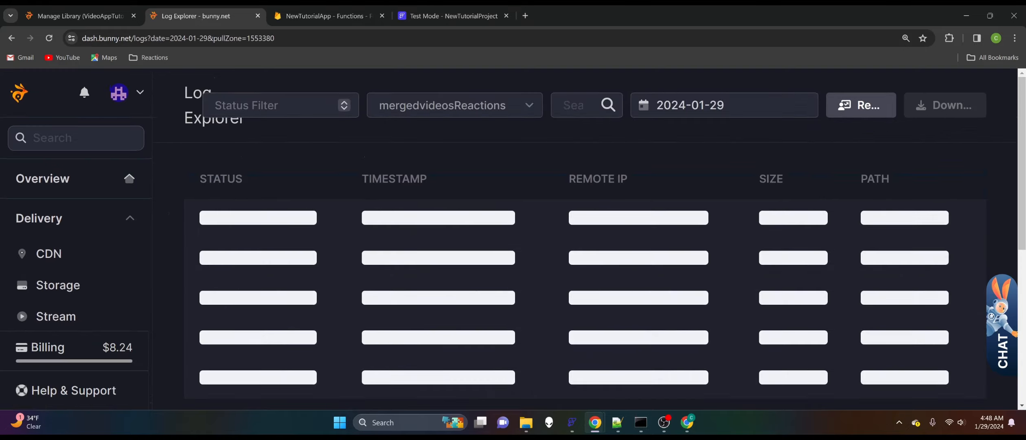
Filter the request logs by the VideoAppTutorial pull zone.
left_click(526, 106)
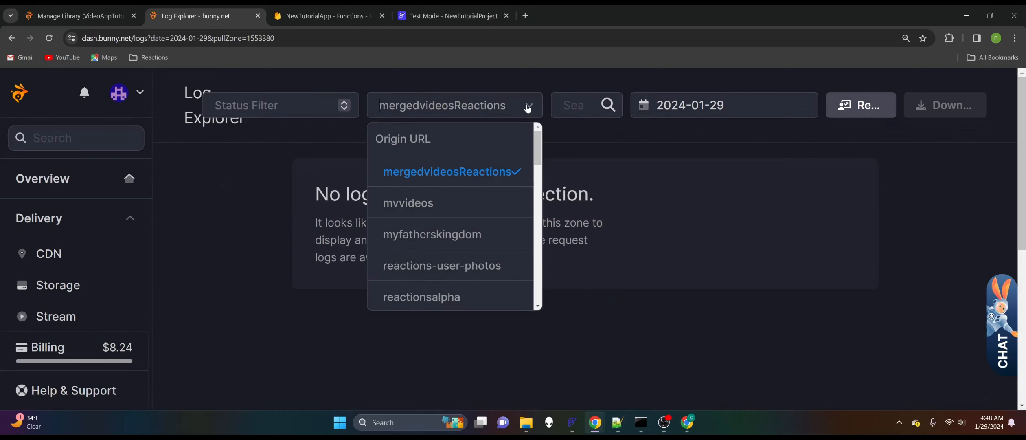
scroll(478, 208, "up", 3)
scroll(478, 208, "down", 8)
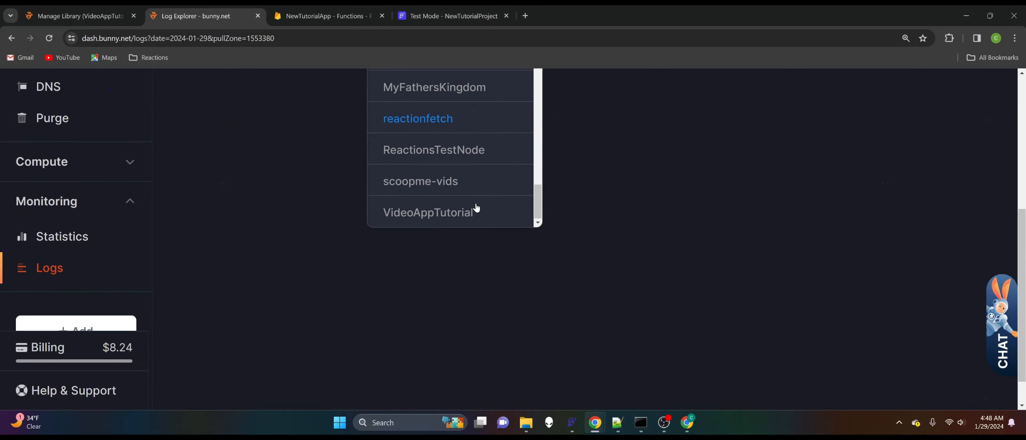
left_click(459, 218)
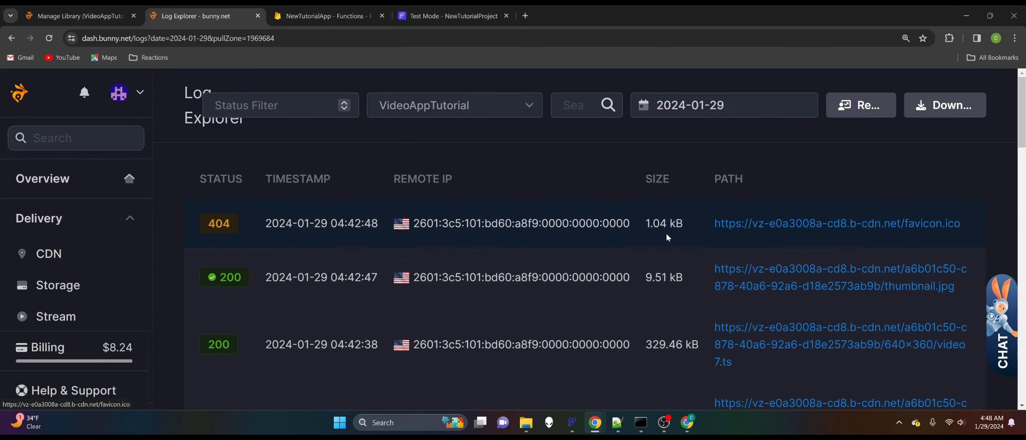
Open the favicon.ico path from the 404 log entry in its own page, and close that page.
mouse_move(773, 226)
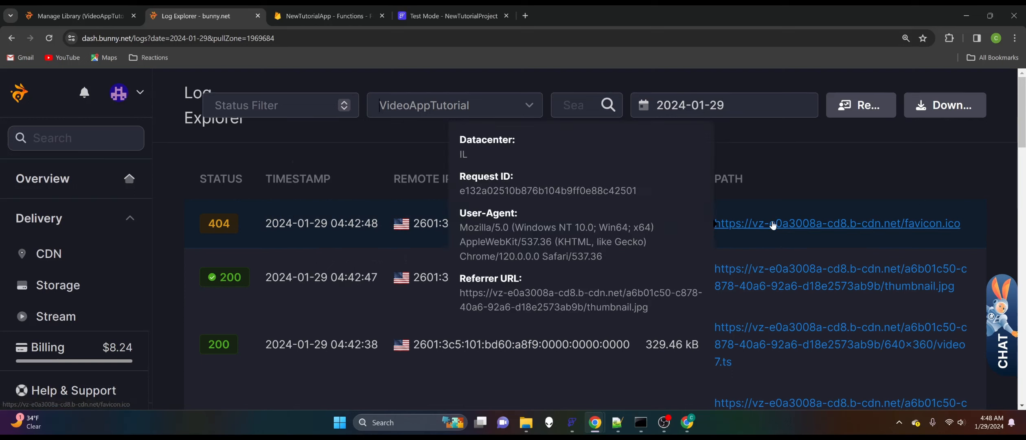
left_click(748, 225)
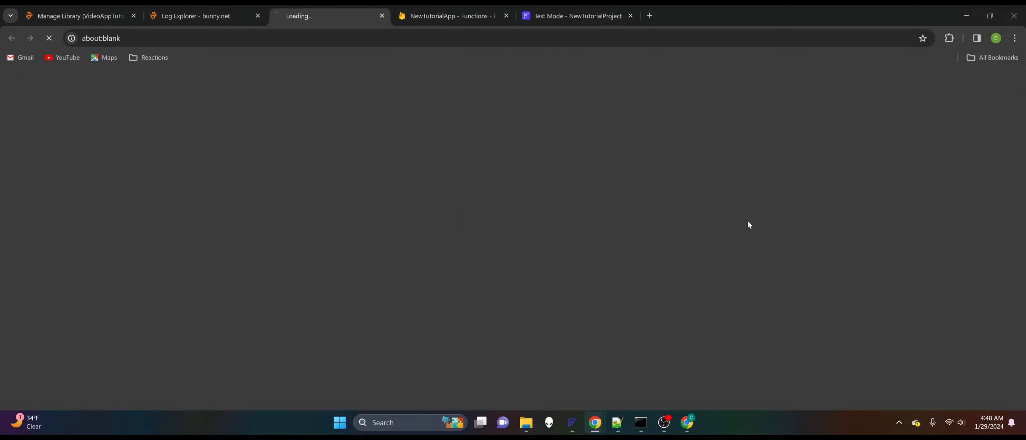
left_click(382, 16)
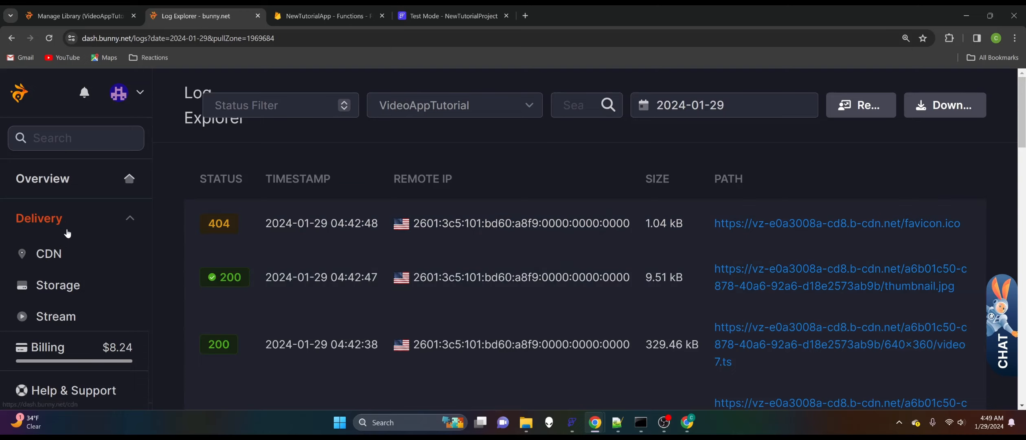
Reload the uploaded video's details in bunny.net and look over the Firebase functions list again.
left_click(77, 16)
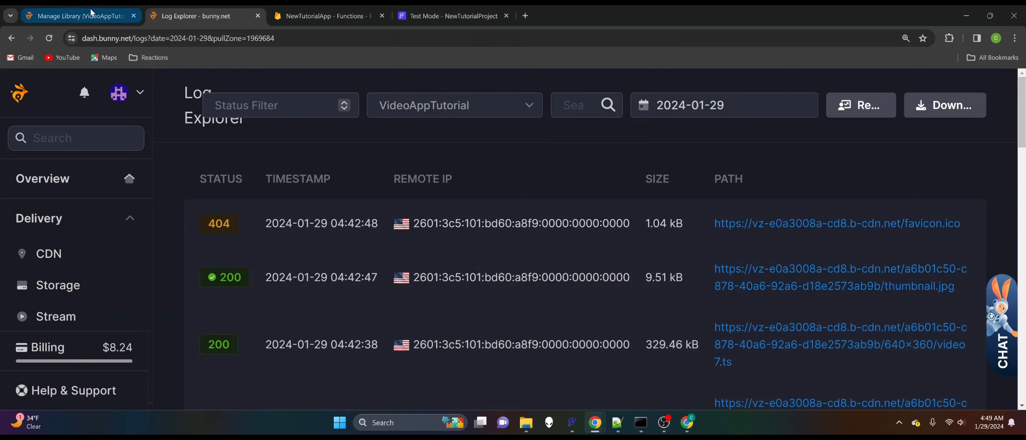
left_click(50, 39)
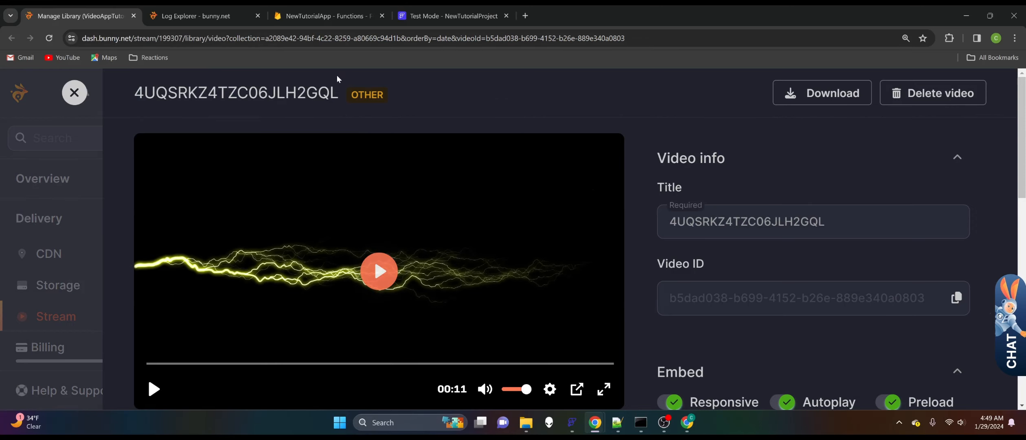
left_click(336, 19)
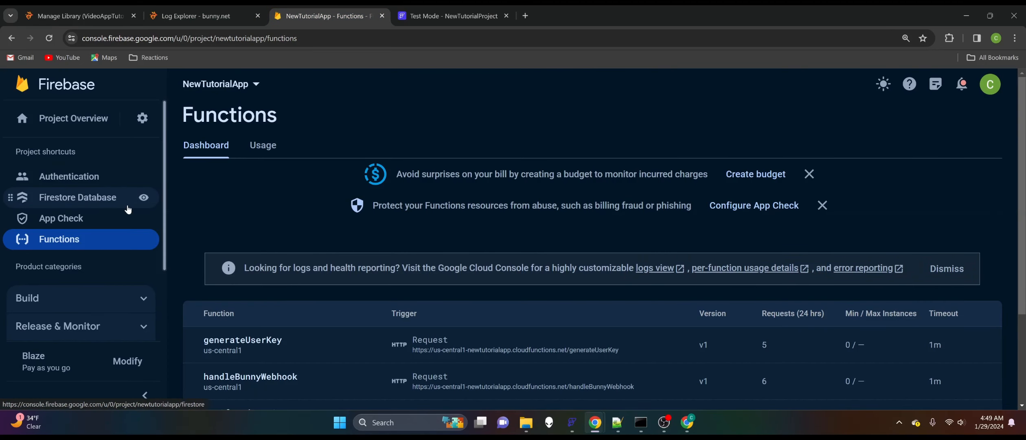
scroll(330, 195, "down", 1)
scroll(329, 195, "down", 3)
scroll(324, 186, "up", 4)
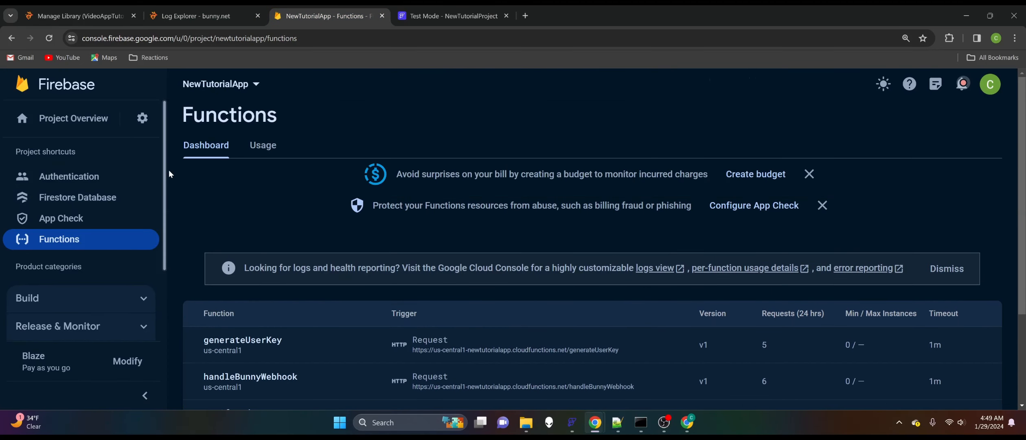
Open the videos collection in the Firestore database and examine the fields of the uploaded video's document.
left_click(78, 198)
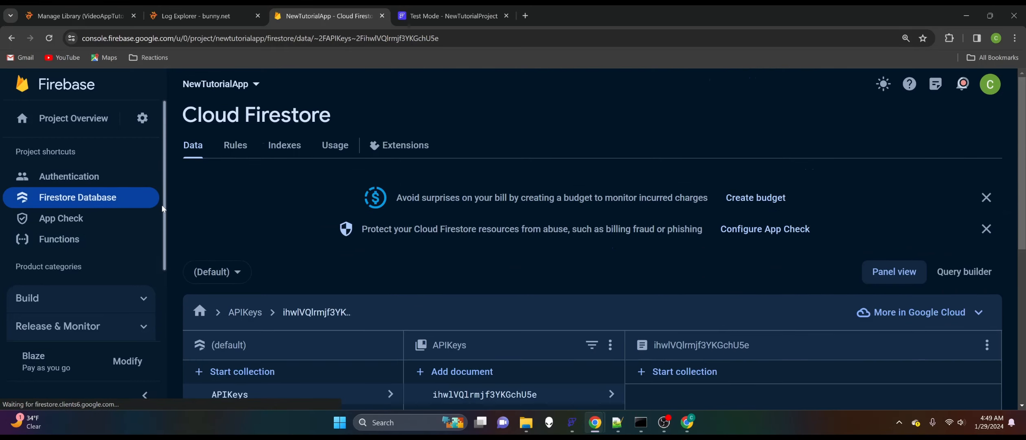
scroll(318, 225, "down", 4)
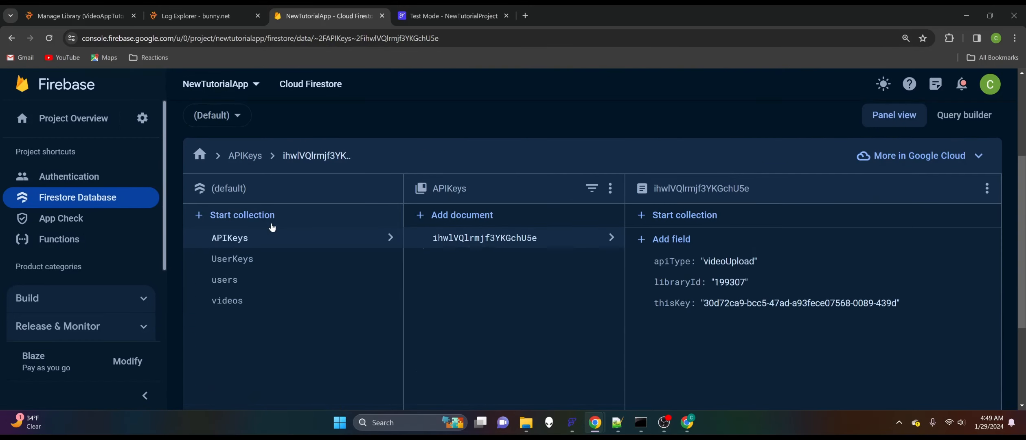
left_click(266, 302)
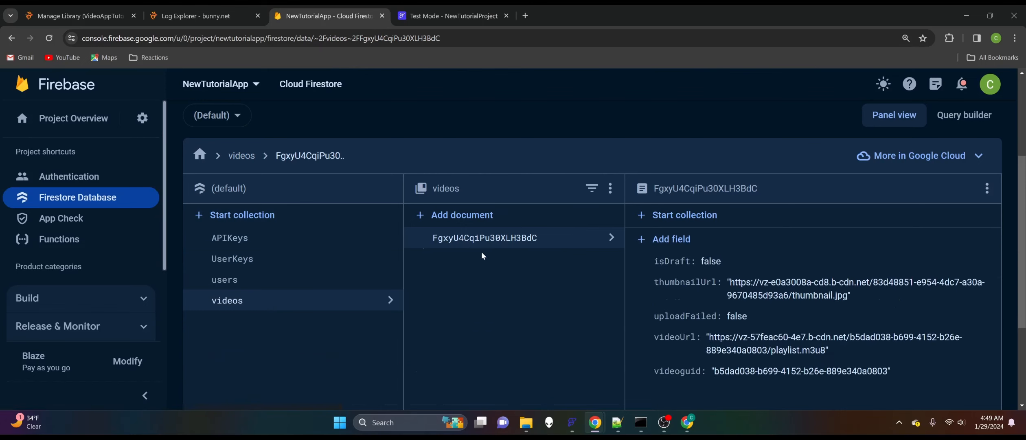
scroll(679, 241, "down", 3)
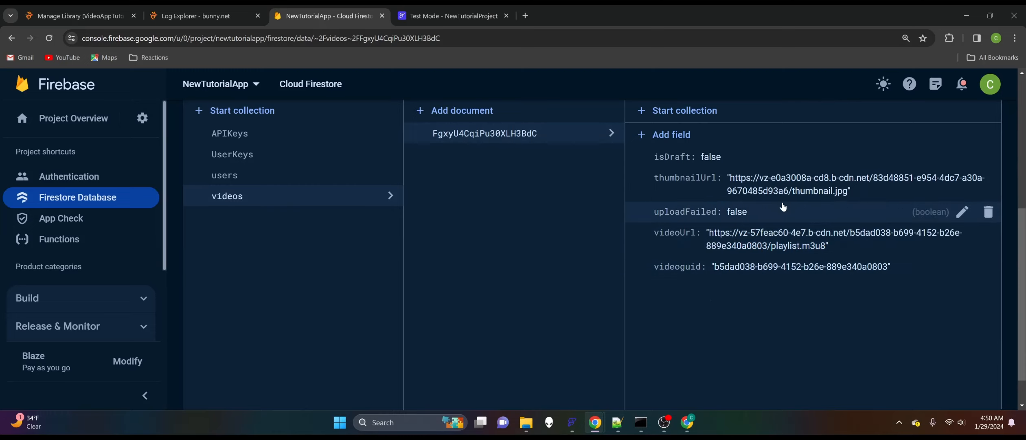
scroll(783, 207, "up", 3)
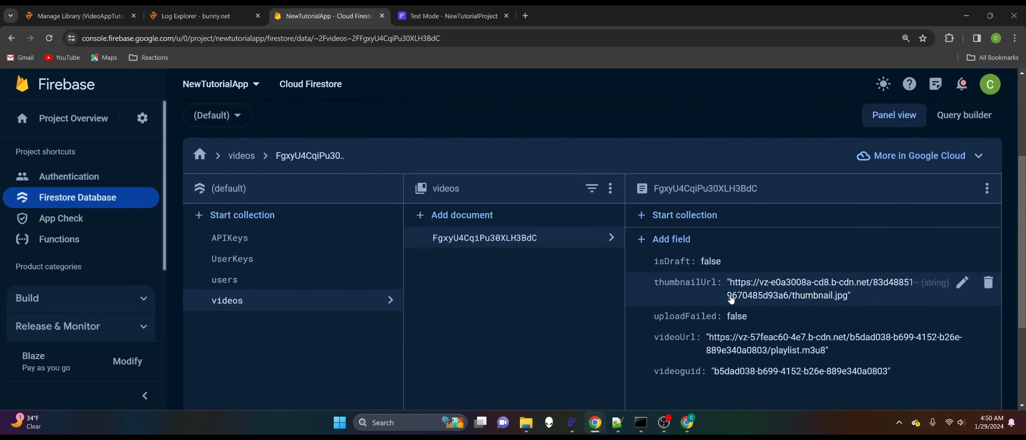
Open the document's thumbnailUrl field for editing and copy its full URL value.
left_click(766, 290)
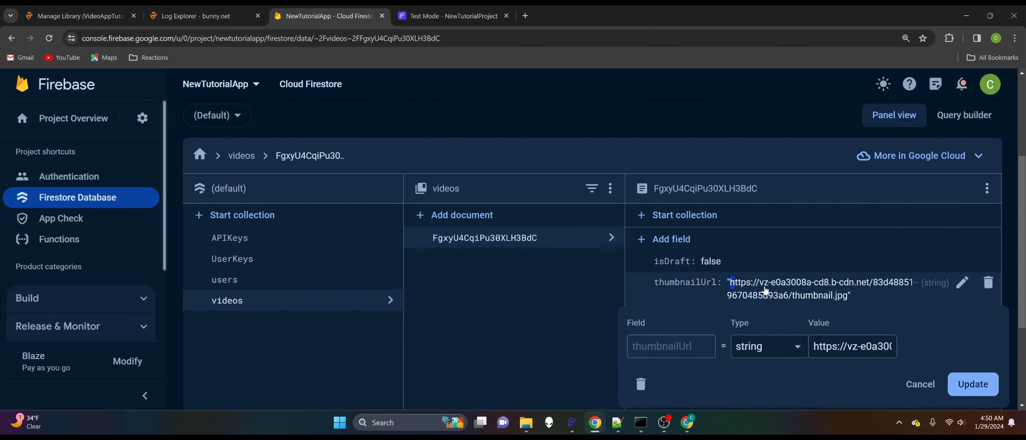
left_click(838, 346)
key("ctrl+a")
key("ctrl+c")
right_click(837, 346)
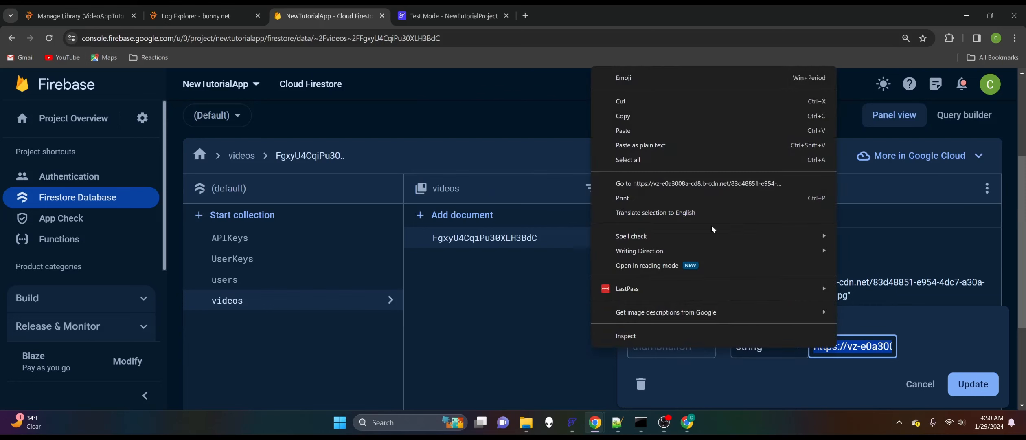
left_click(661, 123)
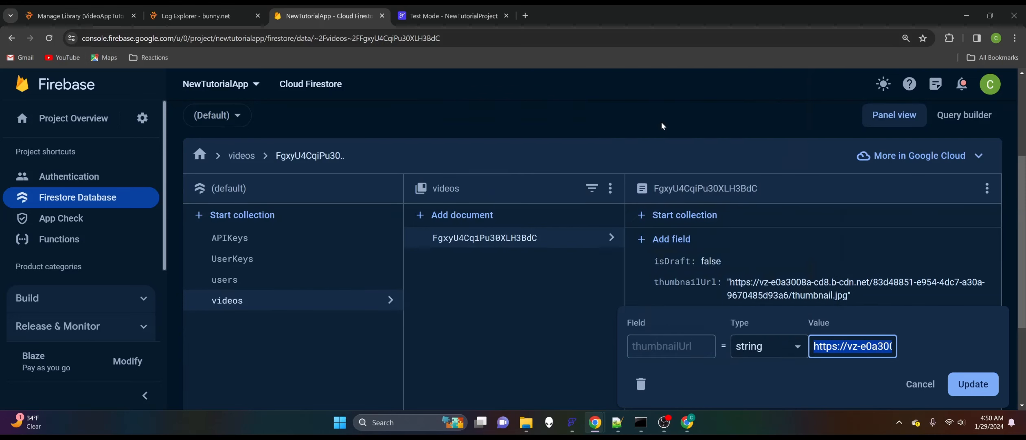
Load the copied thumbnail URL in a new browser tab to test it.
left_click(526, 16)
right_click(497, 37)
left_click(560, 135)
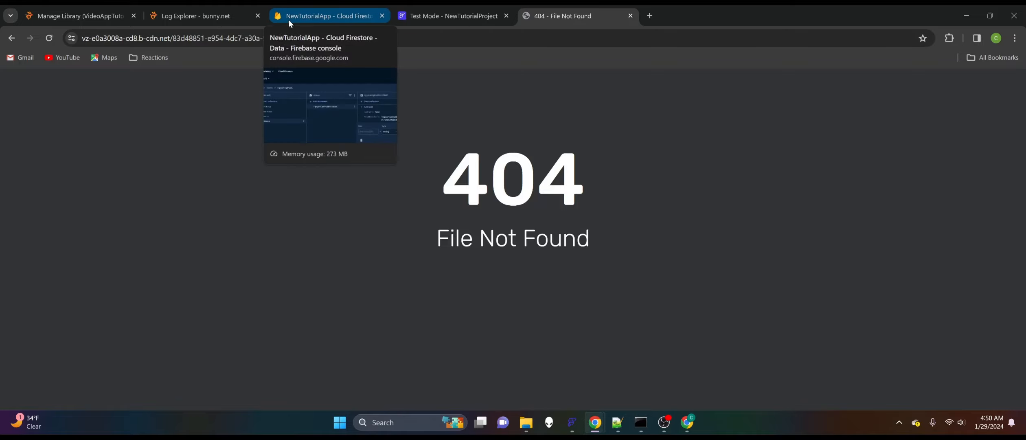
Copy the Thumbnail URL from the link section of the uploaded video's details in bunny.net.
left_click(94, 18)
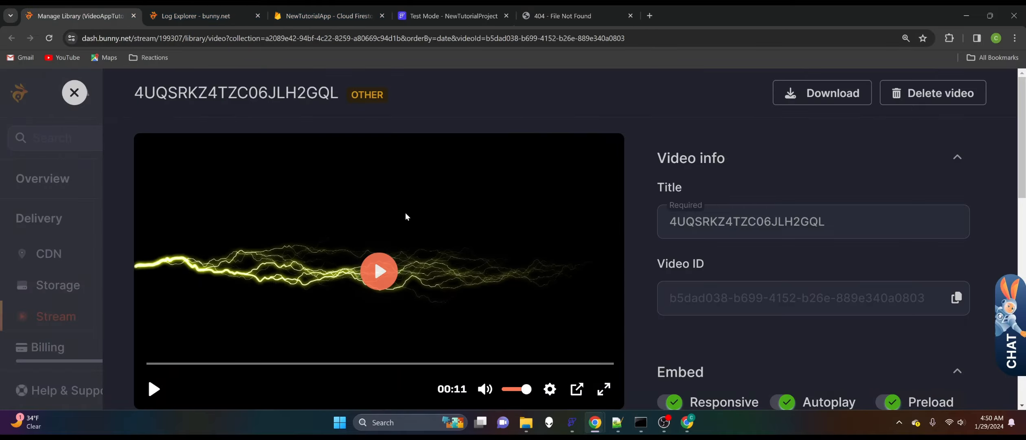
scroll(407, 217, "down", 7)
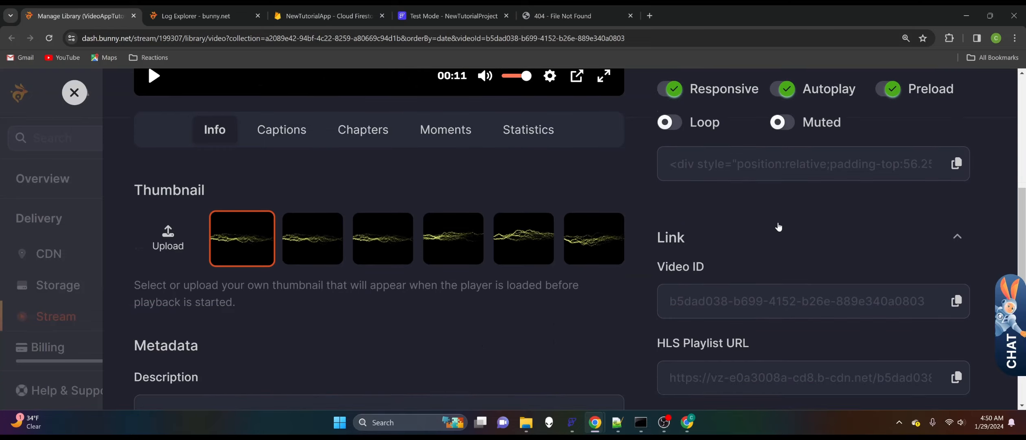
scroll(780, 227, "down", 3)
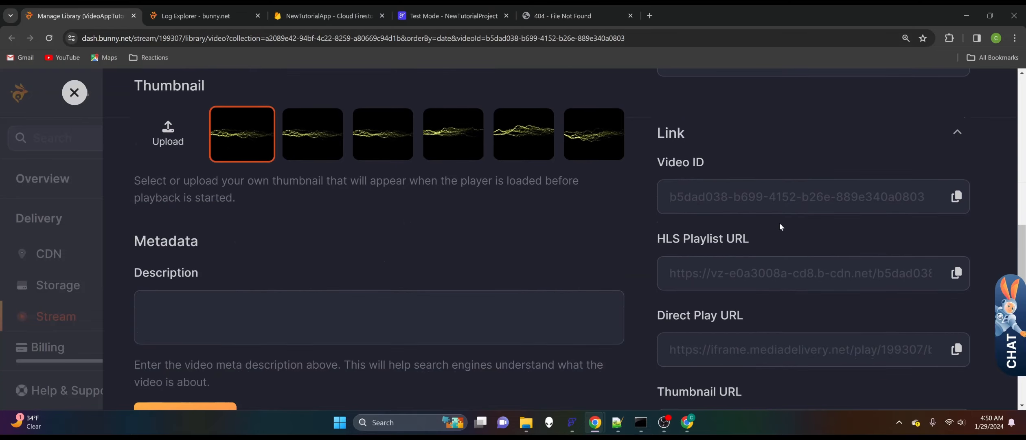
scroll(780, 227, "down", 3)
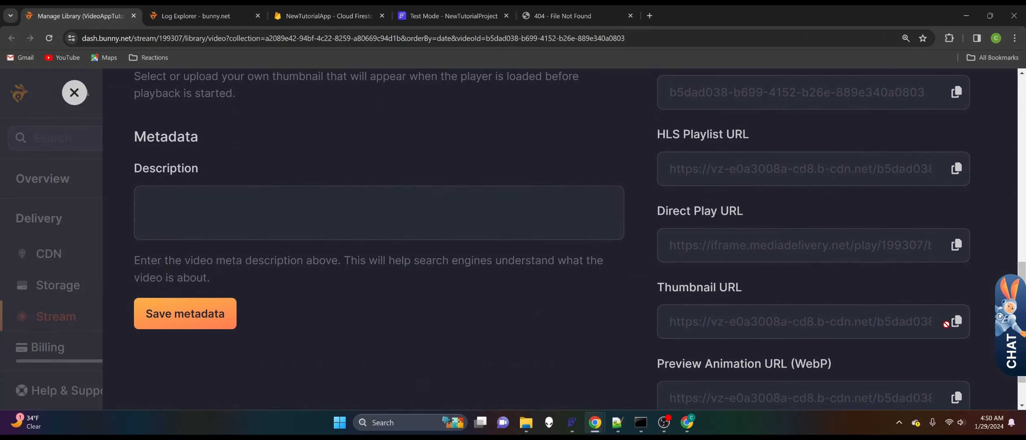
left_click(956, 322)
left_click(957, 322)
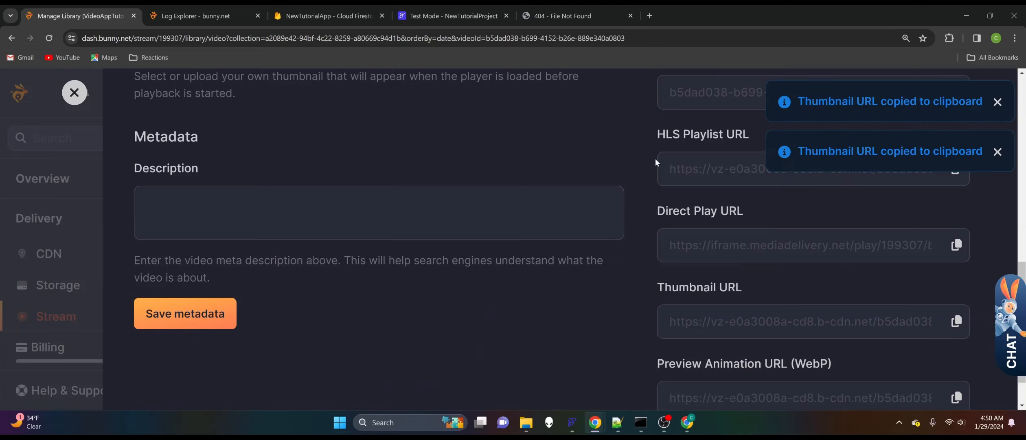
Load the thumbnail URL copied from bunny.net in the tab that shows the 404 page.
left_click(565, 18)
left_click(356, 38)
right_click(356, 38)
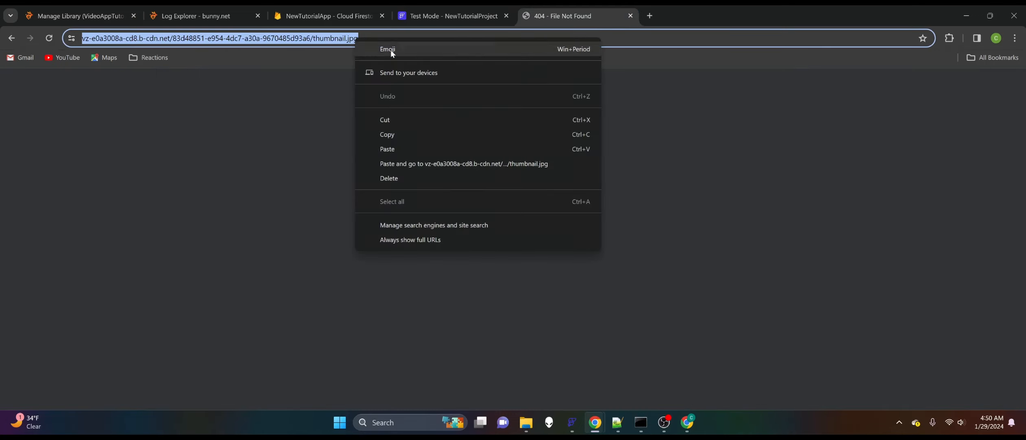
left_click(412, 165)
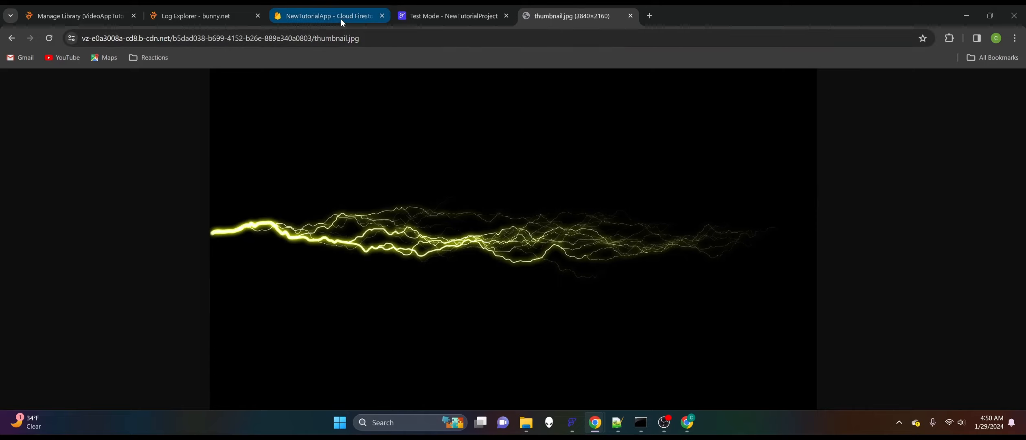
Switch to FlutterFlow and open the action flow editor for the button on the Test2 page.
left_click(572, 422)
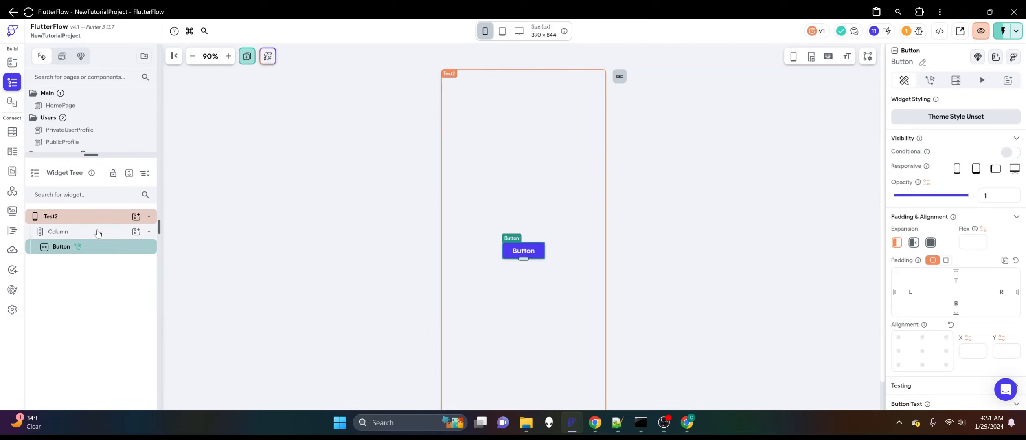
scroll(115, 147, "down", 5)
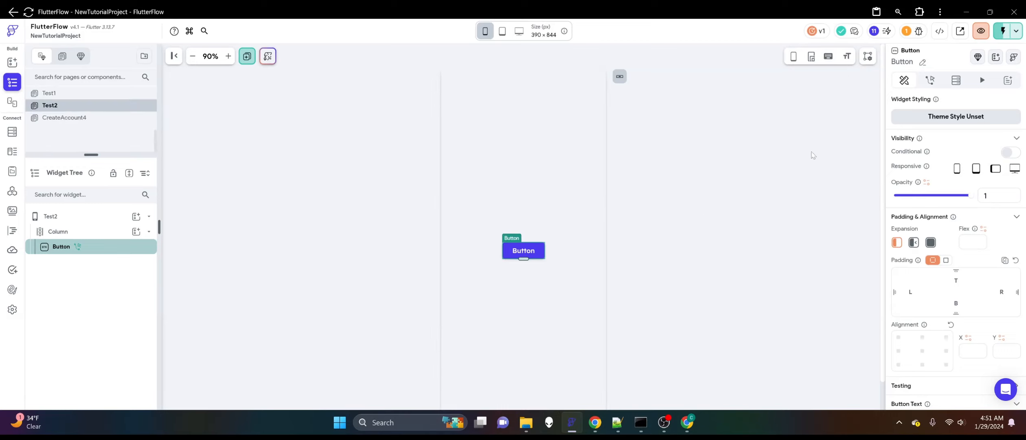
left_click(929, 80)
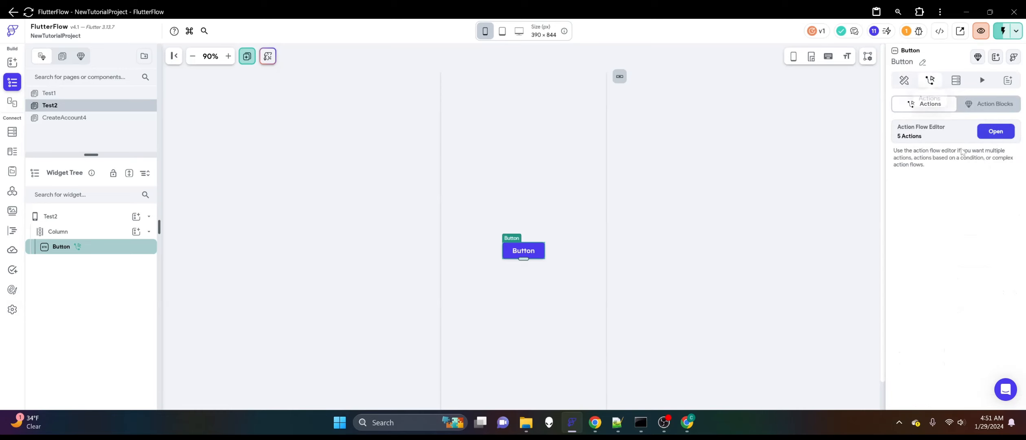
left_click(994, 132)
Select the Create Document backend call in the action flow and expand its thumbnailUrl field.
scroll(529, 244, "down", 4)
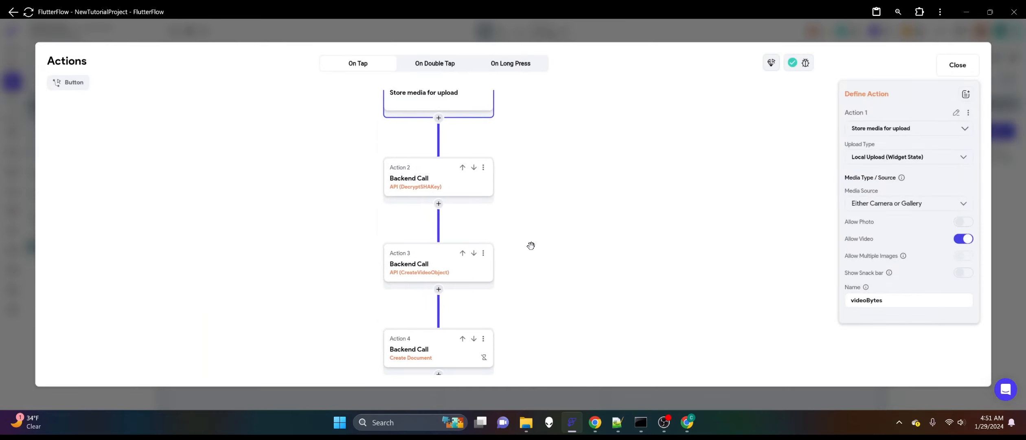
scroll(572, 189, "down", 3)
scroll(584, 249, "up", 5)
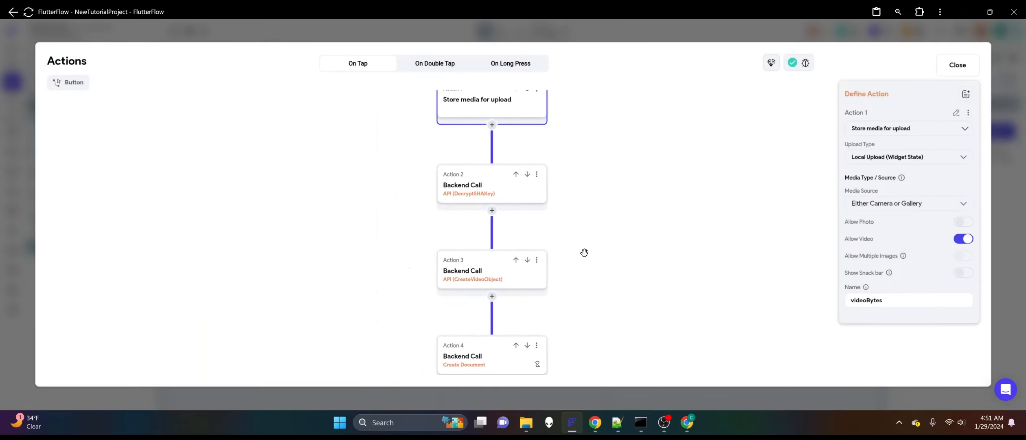
scroll(584, 249, "down", 3)
left_click(482, 262)
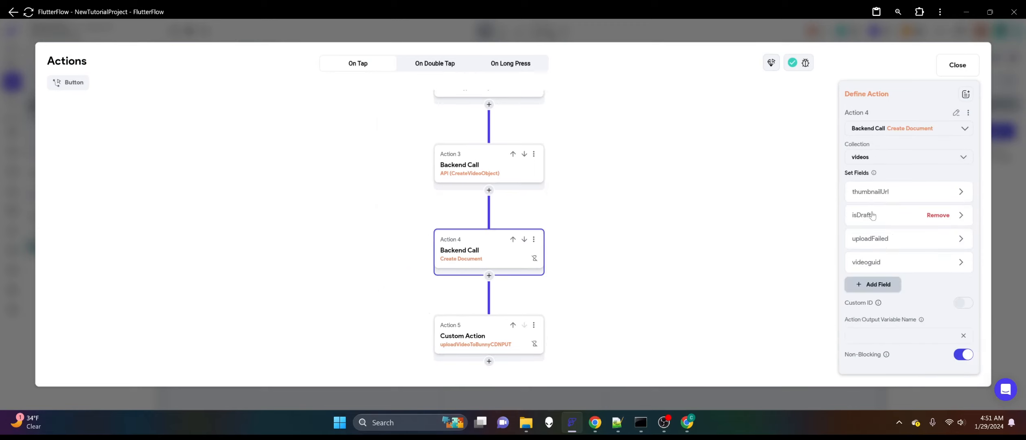
left_click(872, 196)
scroll(892, 277, "down", 2)
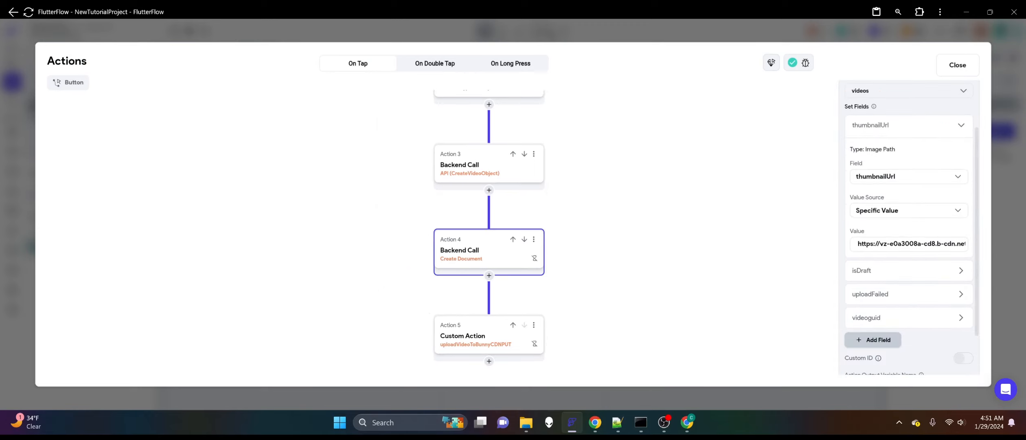
left_click_drag(880, 243, 971, 247)
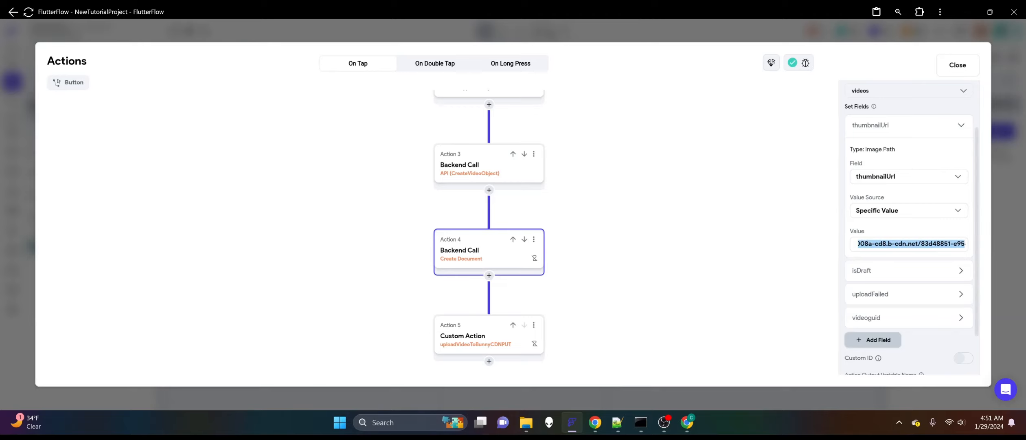
left_click(932, 244)
key("ctrl+a")
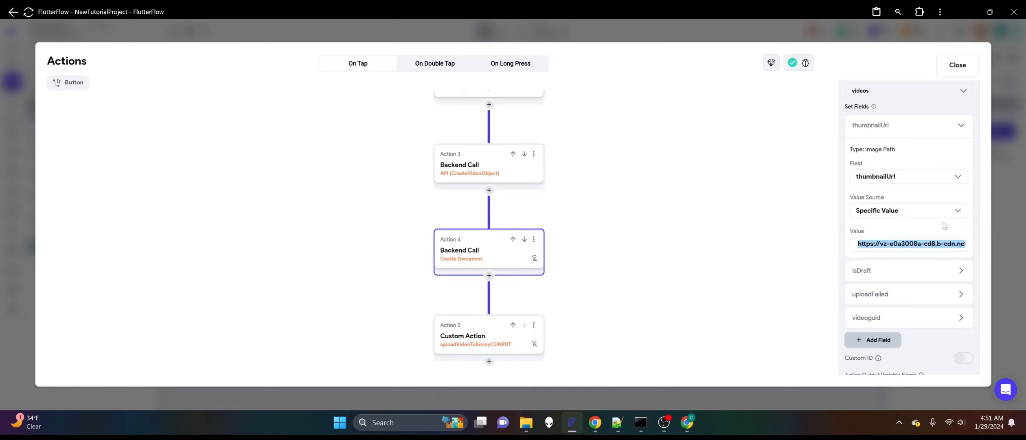
key("BackSpace")
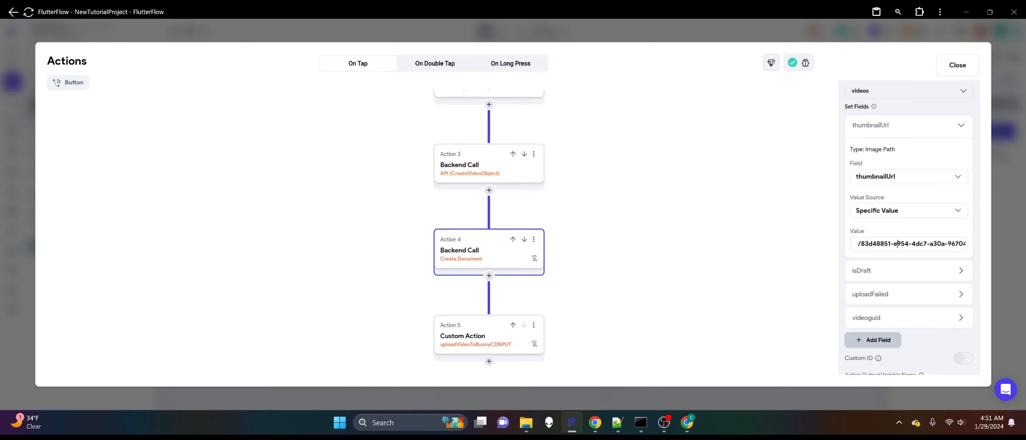
key("ctrl+a")
key("BackSpace")
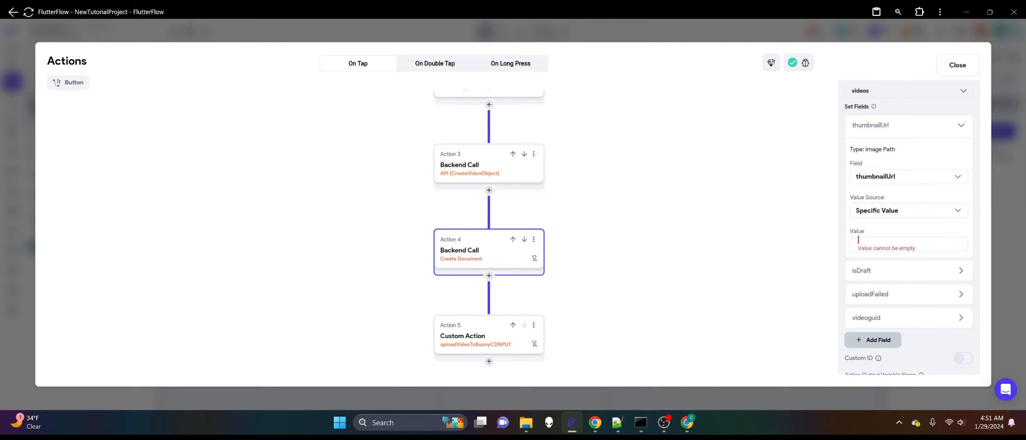
left_click(884, 212)
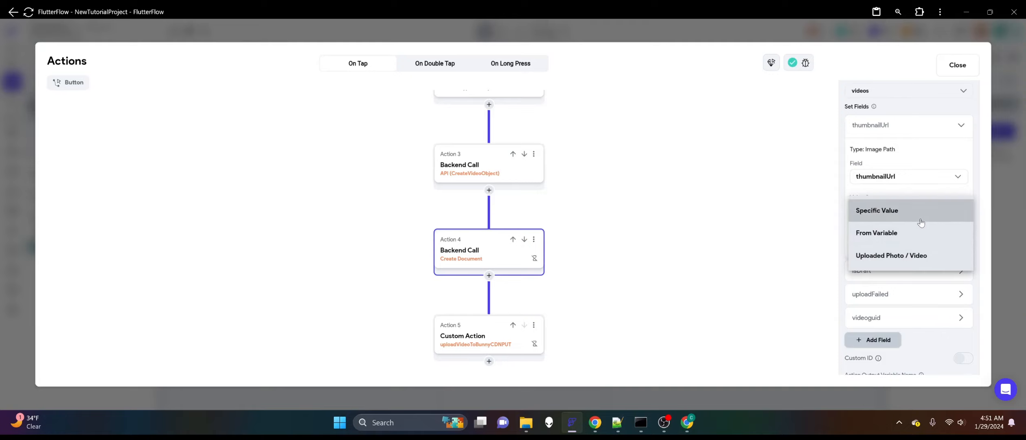
left_click(899, 231)
left_click(871, 236)
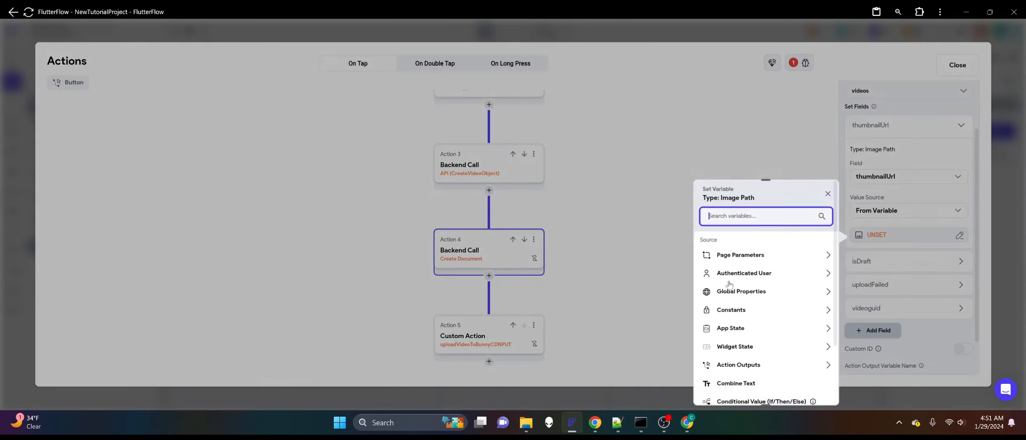
scroll(751, 311, "down", 1)
left_click(751, 317)
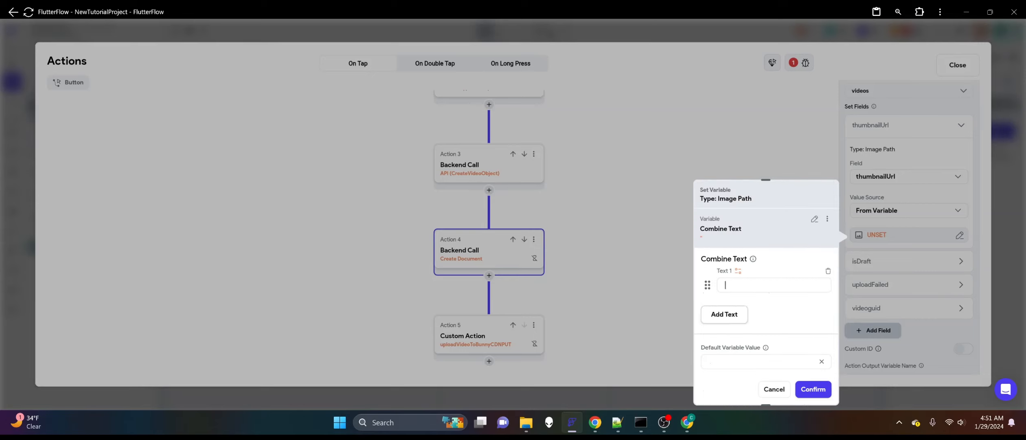
key("ctrl+v")
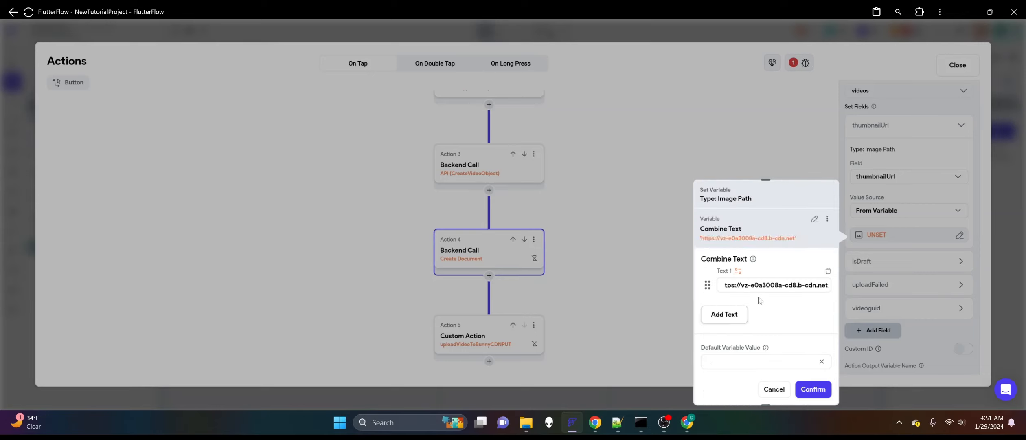
type("/")
Add a second text taken from the videoIdOutput action output, using JSON Body, Predefined Path and videoId.
left_click(729, 316)
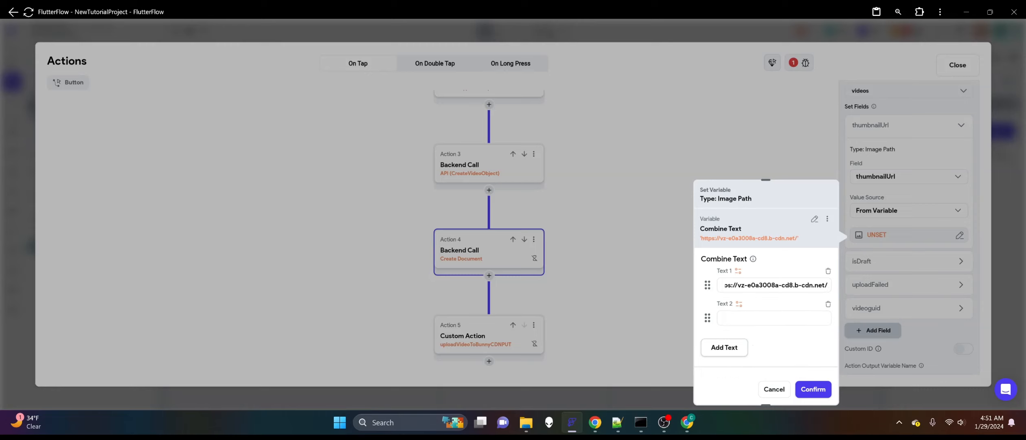
left_click(738, 304)
scroll(612, 323, "down", 1)
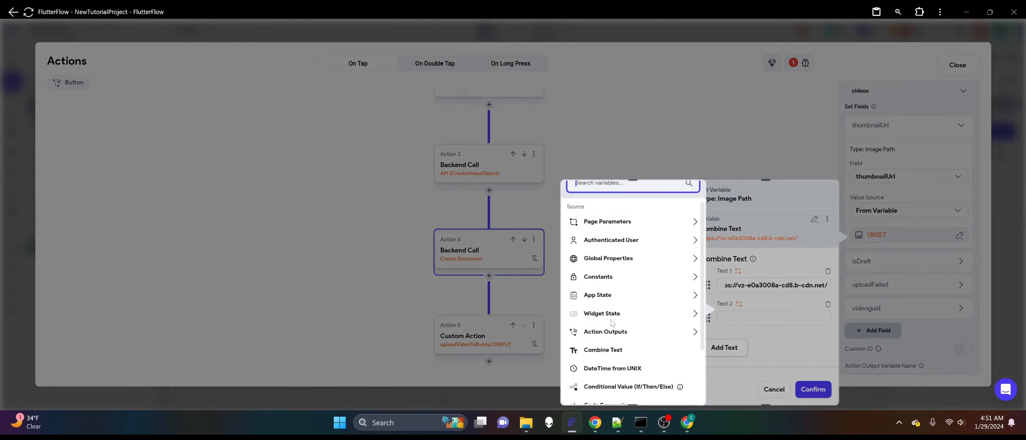
left_click(629, 331)
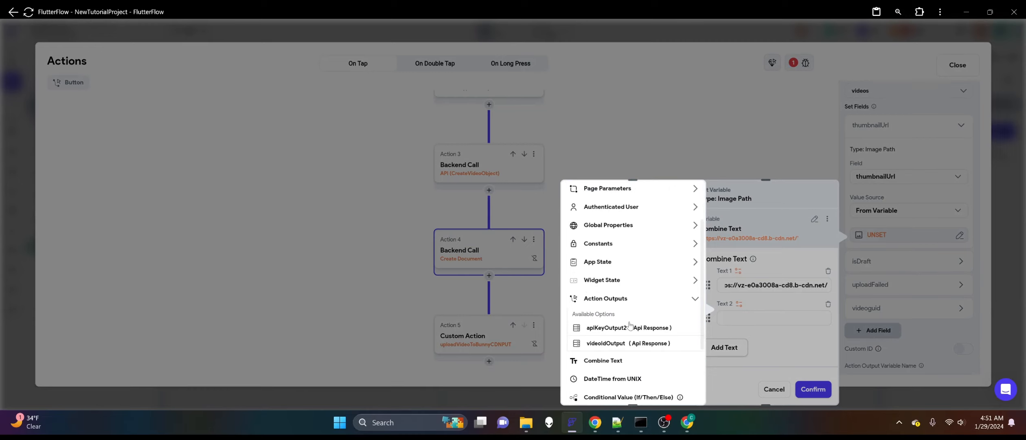
left_click(618, 349)
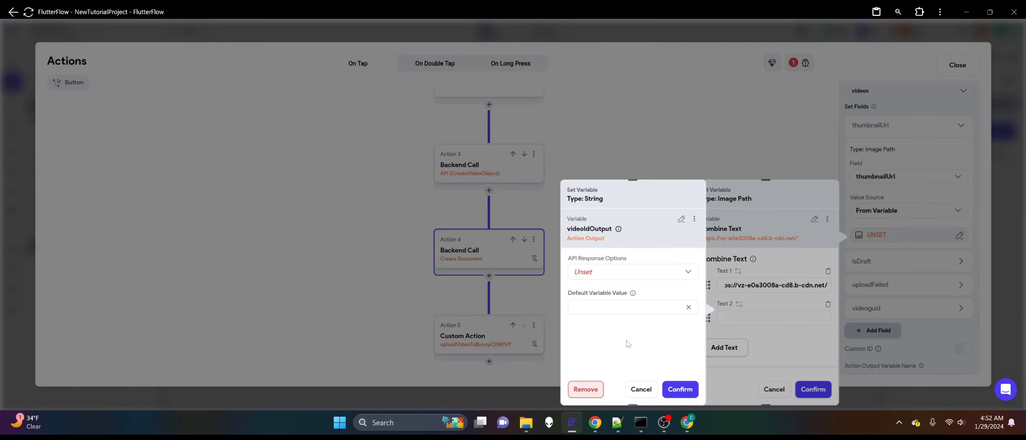
left_click(614, 275)
left_click(611, 260)
left_click(608, 303)
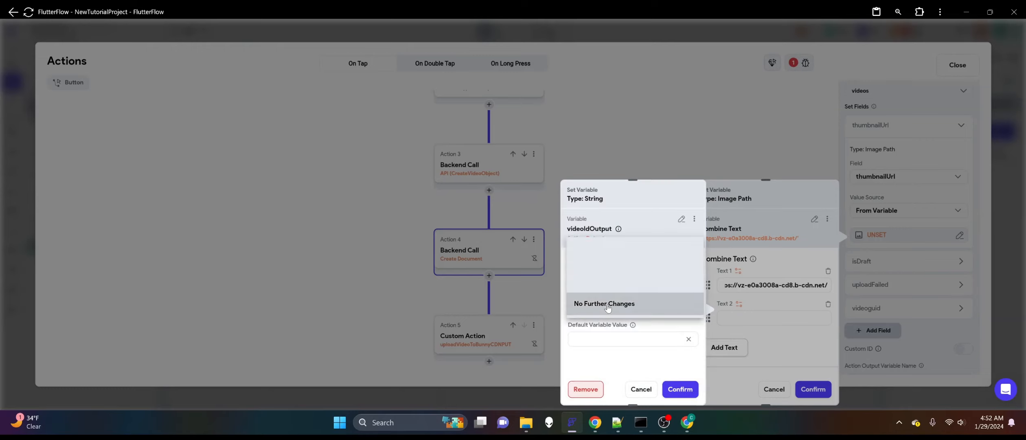
left_click(607, 256)
left_click(600, 341)
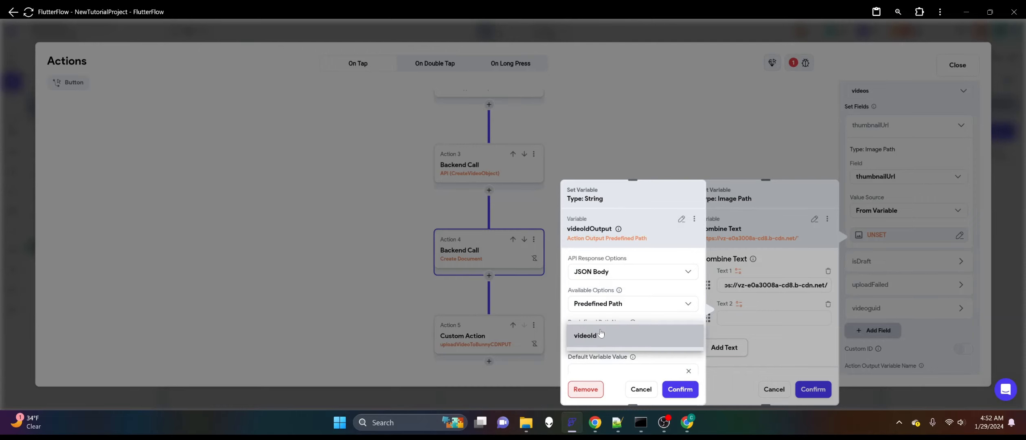
left_click(601, 335)
left_click(680, 389)
Add /thumbnail.jpg as the third text and confirm the combined thumbnailUrl variable.
left_click(735, 358)
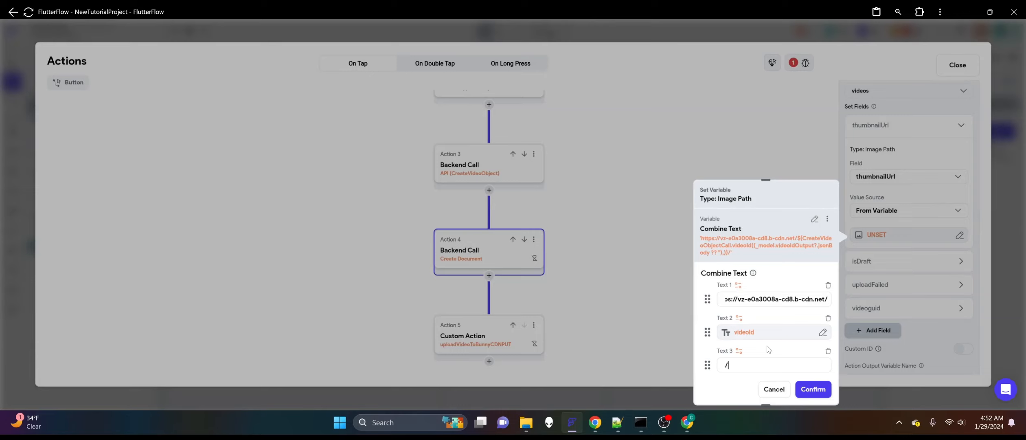
type("mbnail.jpg")
left_click(812, 389)
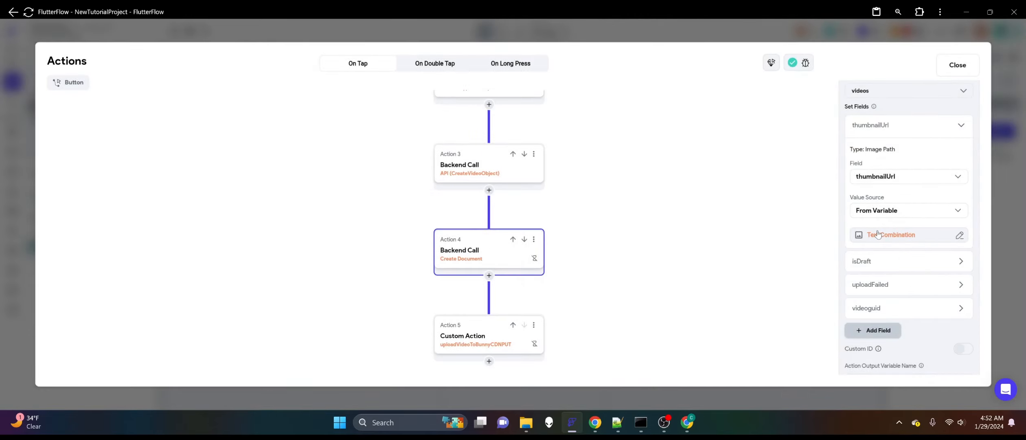
left_click(685, 215)
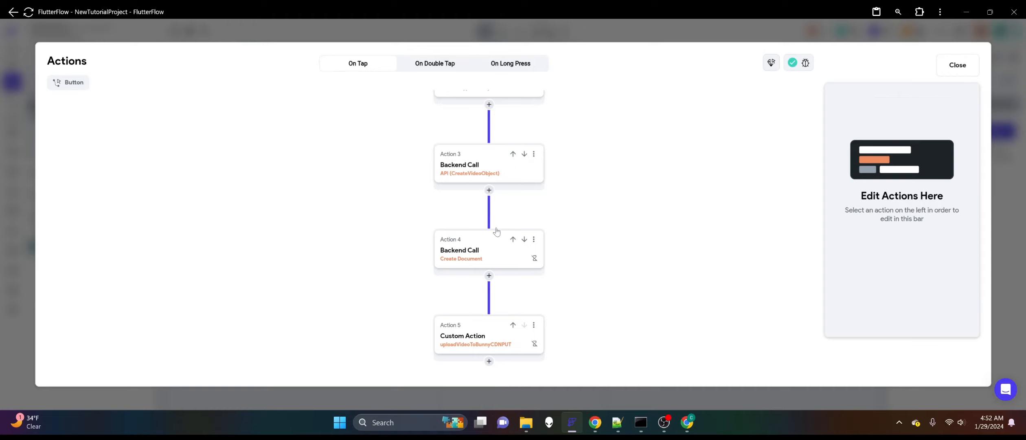
Review the thumbnailUrl, isDraft, uploadFailed and videoguid settings of the Create Document action.
left_click(472, 256)
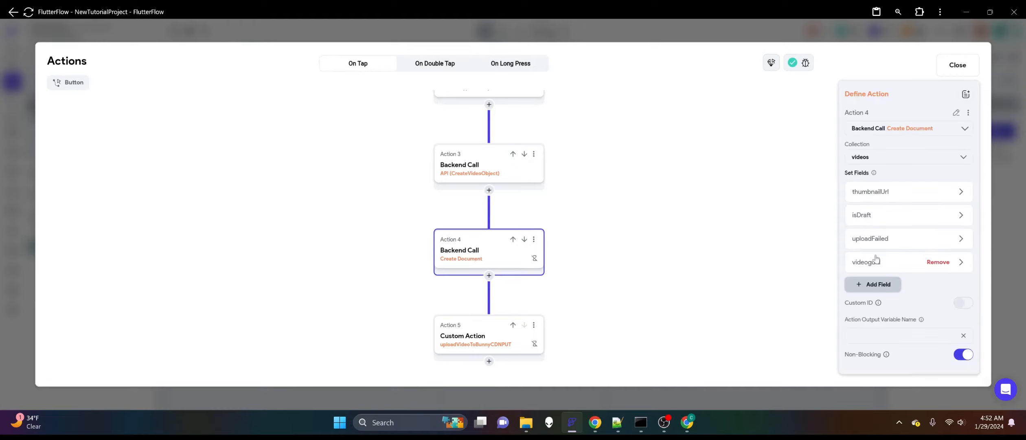
left_click(855, 199)
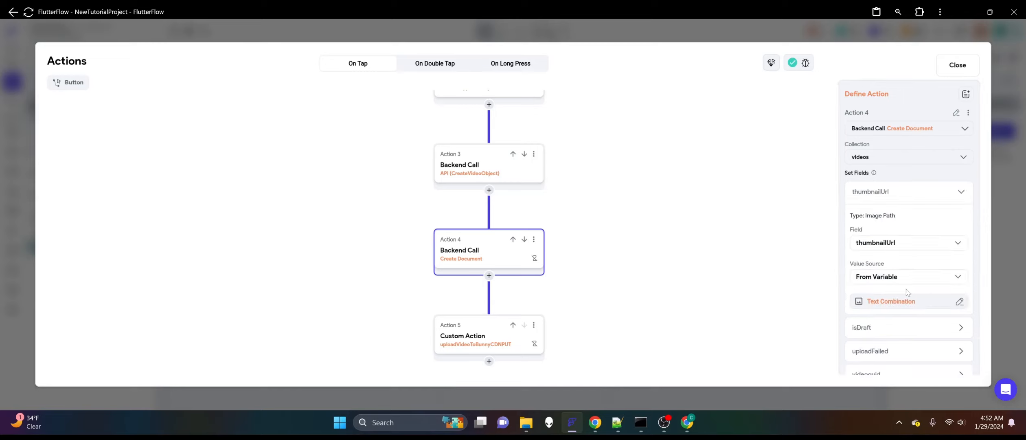
scroll(879, 228, "down", 2)
left_click(890, 267)
scroll(887, 273, "down", 2)
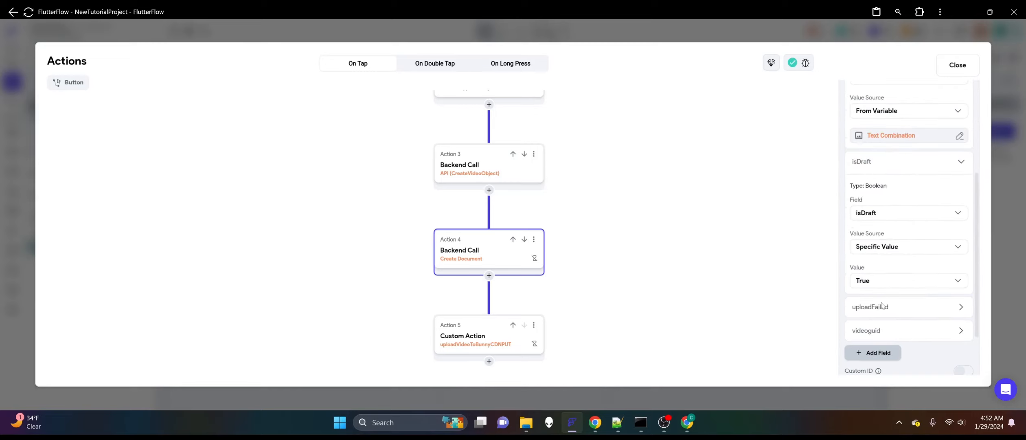
left_click(876, 309)
scroll(877, 316, "down", 3)
left_click(878, 323)
scroll(881, 312, "down", 3)
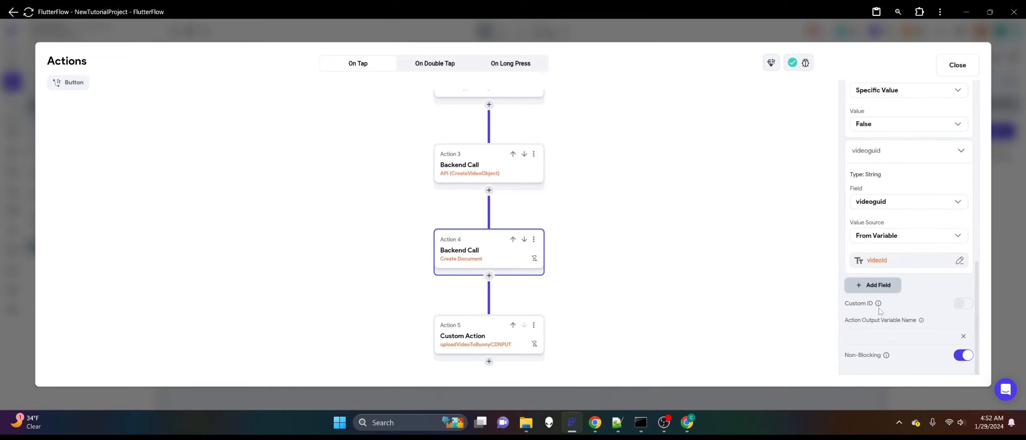
Close the FlutterFlow Actions editor, and close the thumbnail.jpg page in Chrome.
left_click(641, 167)
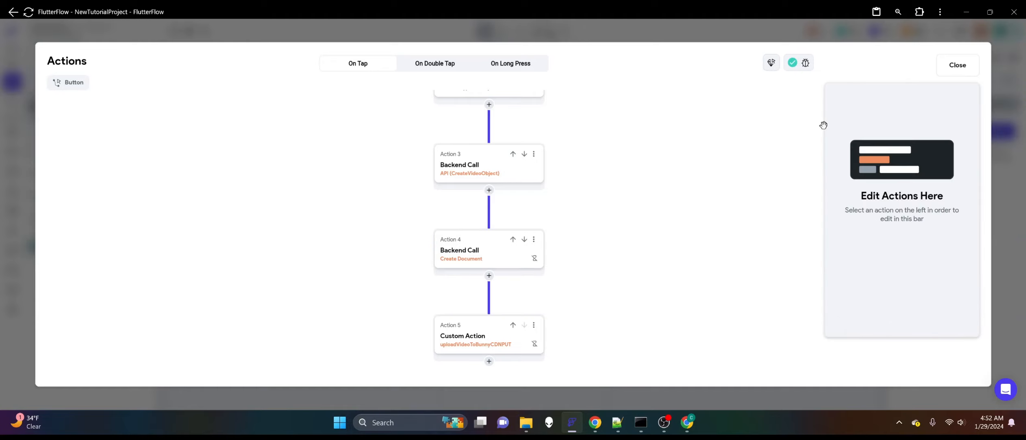
left_click(996, 171)
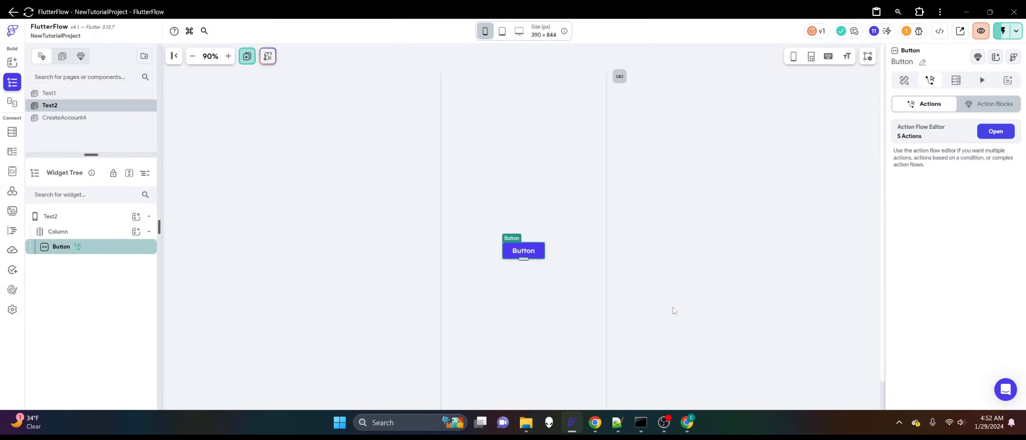
mouse_move(596, 424)
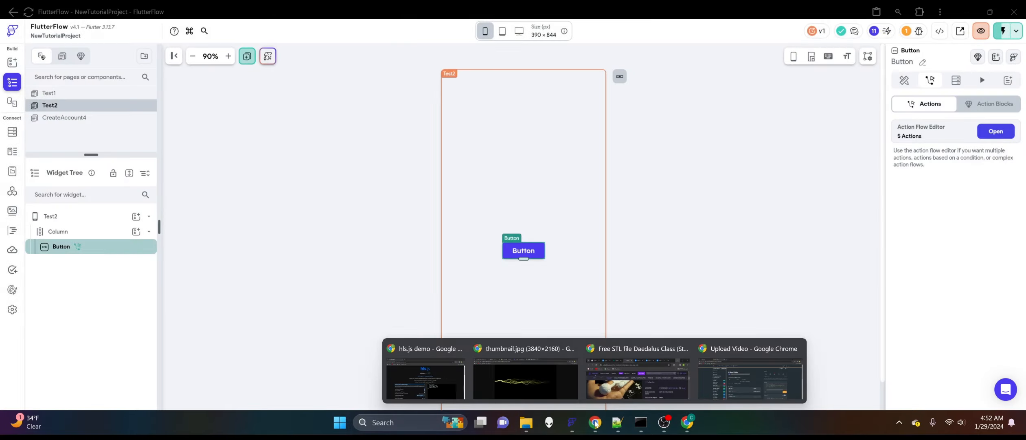
left_click(514, 366)
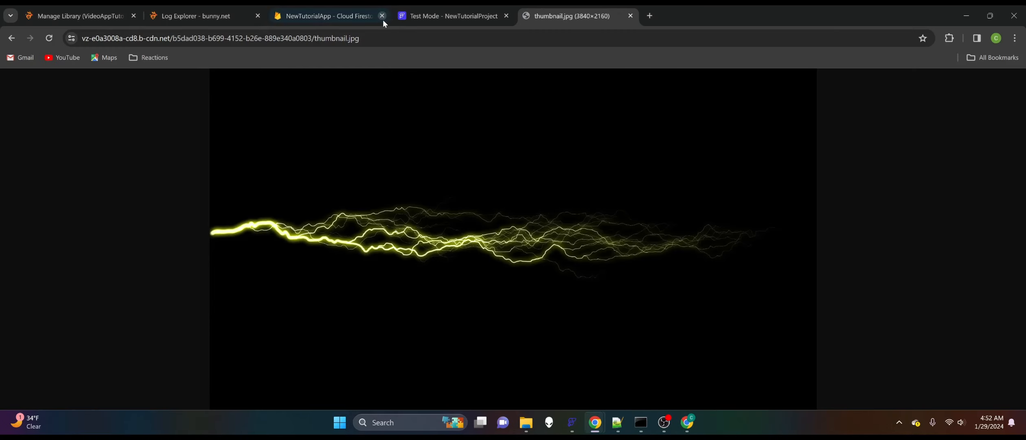
left_click(631, 16)
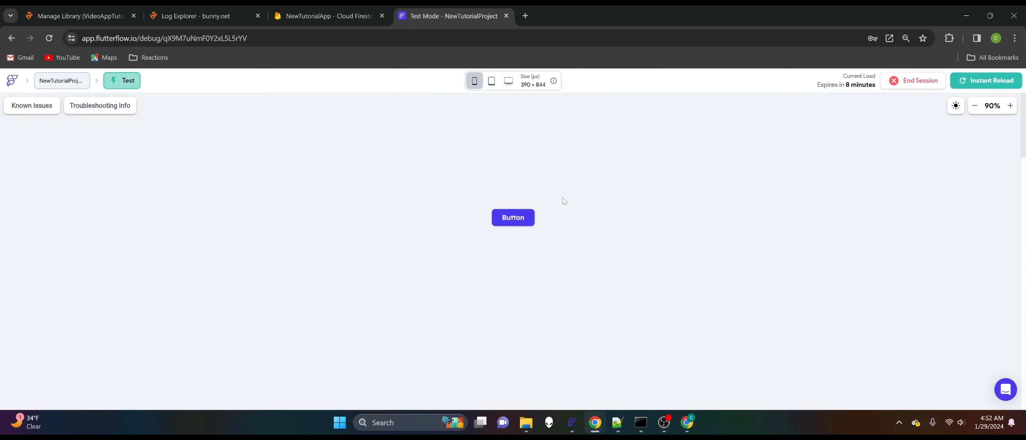
In the Firestore console, cancel the open edit of the video document's thumbnailUrl field.
left_click(323, 16)
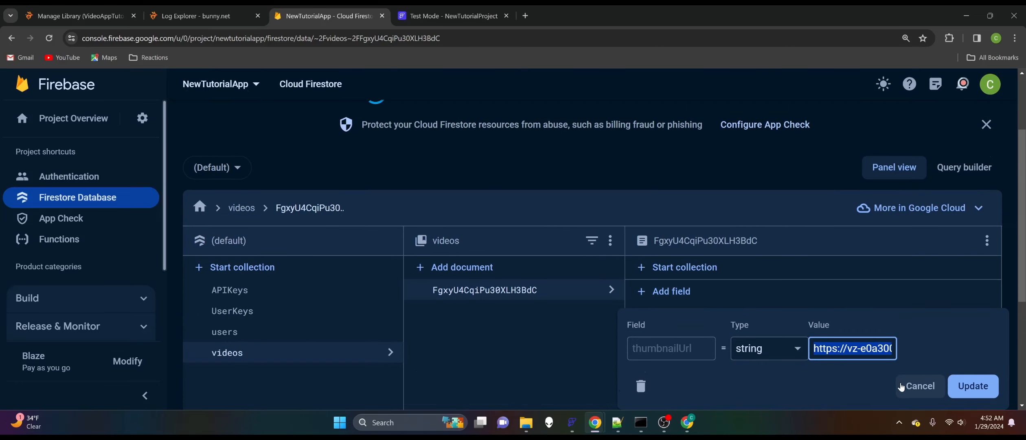
left_click(902, 387)
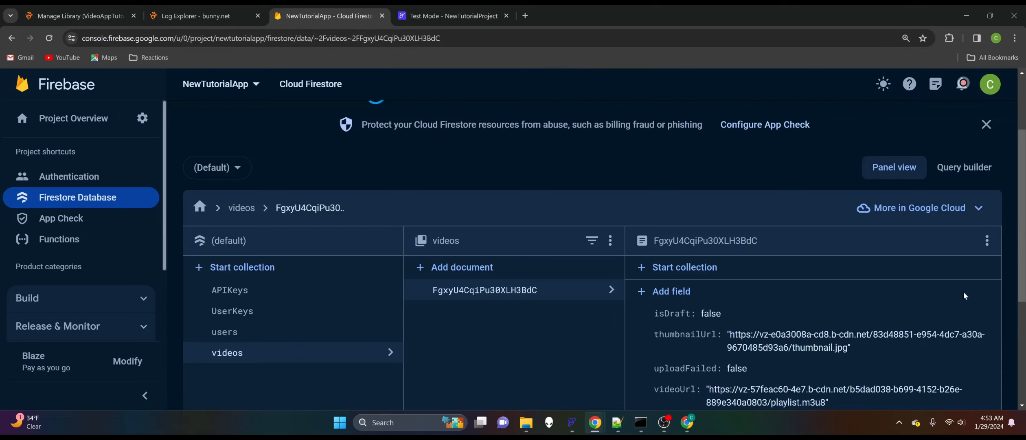
Bring up the hls.js demo window and copy the video's HLS Playlist URL from the bunny.net library.
mouse_move(590, 427)
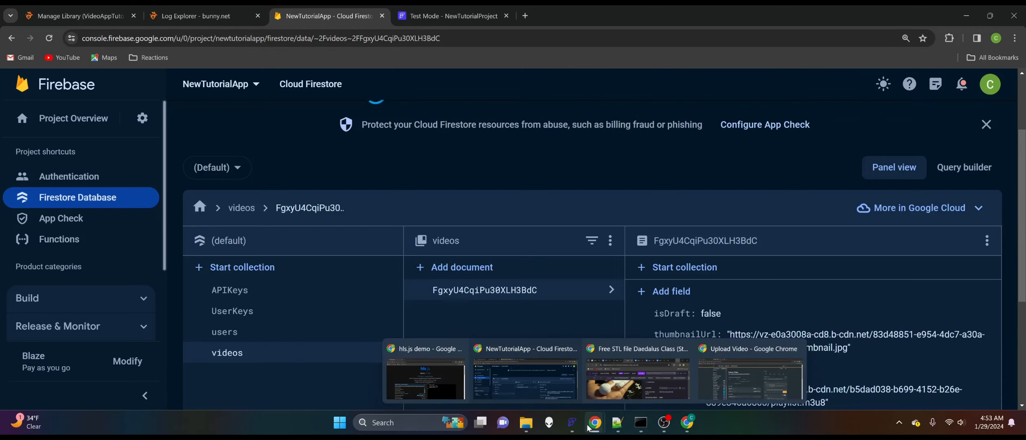
left_click(445, 382)
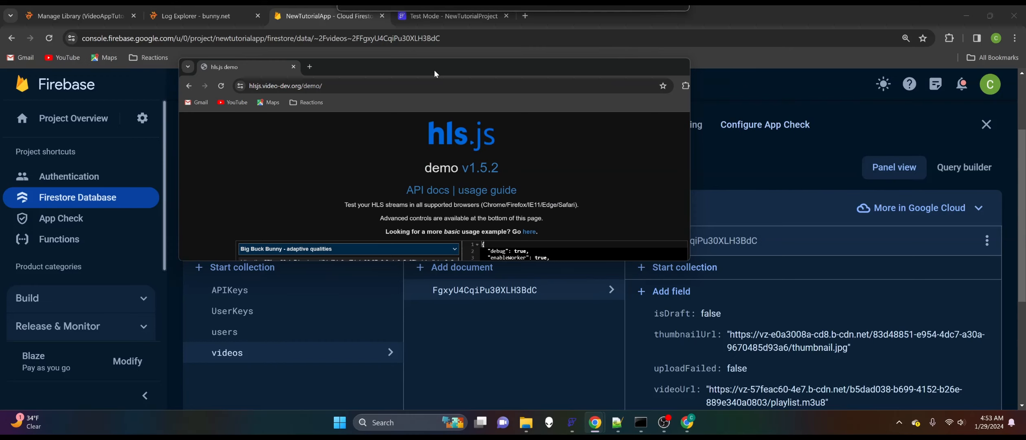
left_click_drag(434, 71, 0, 99)
left_click(67, 19)
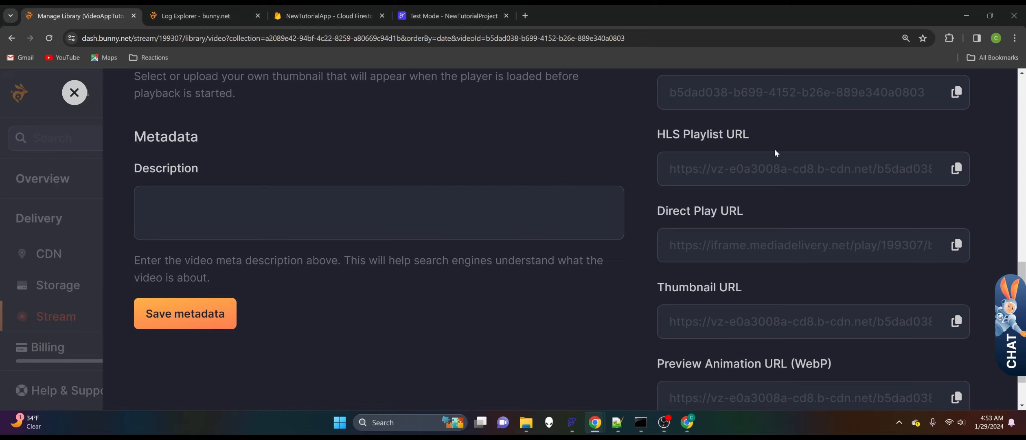
left_click(956, 168)
Copy the videoUrl value from the document in Firestore's videos collection, leaving the field unedited.
left_click(328, 16)
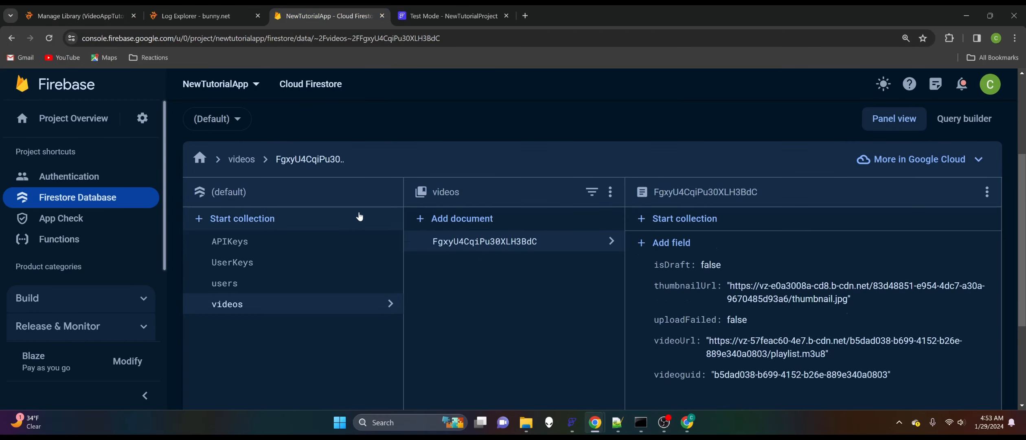
scroll(360, 216, "down", 1)
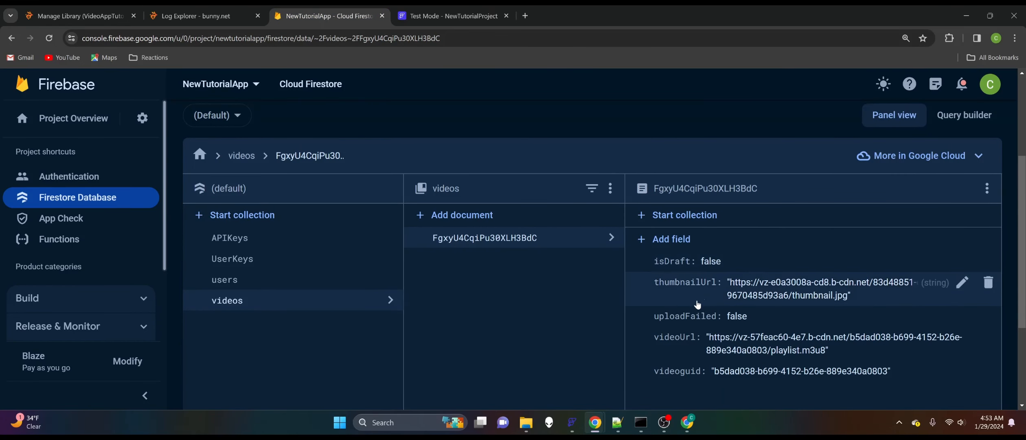
left_click(778, 352)
triple_click(832, 349)
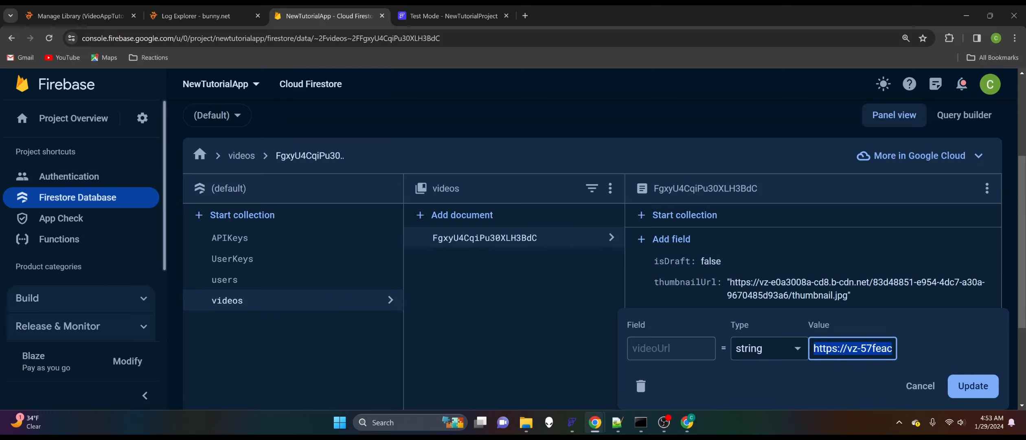
left_click(831, 348)
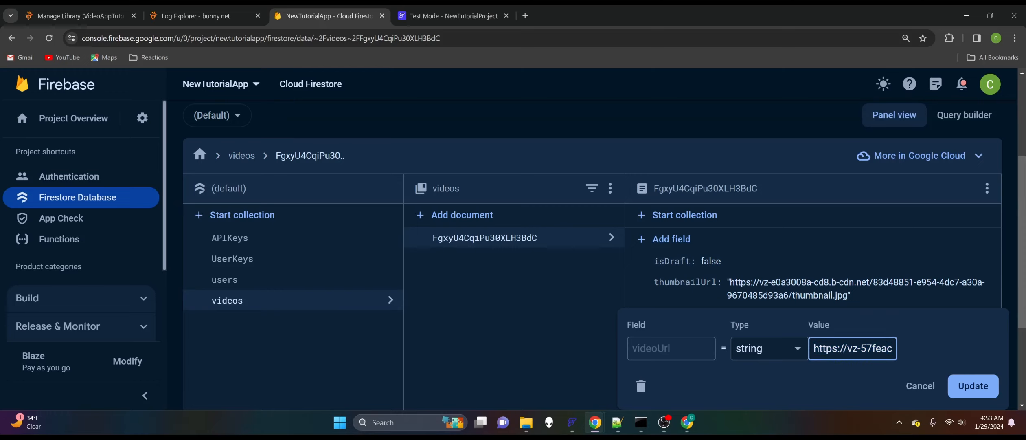
key("ctrl+a")
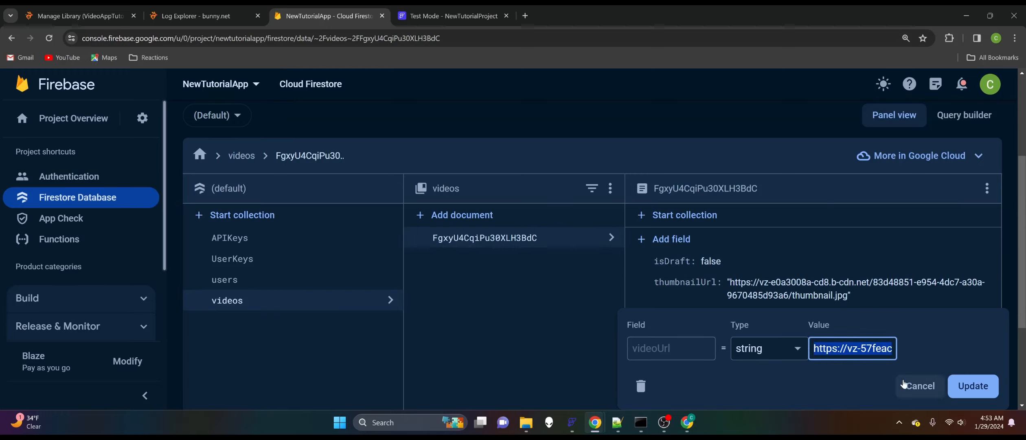
left_click(920, 386)
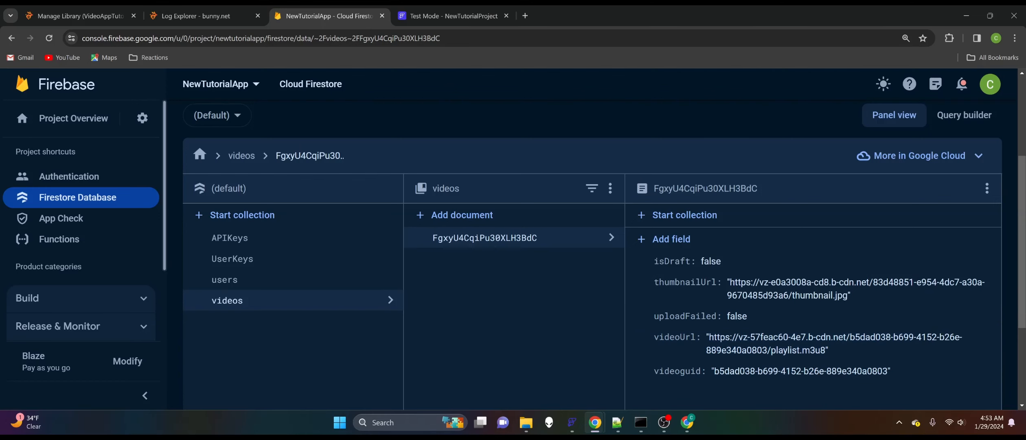
Maximize the hls.js demo window and replace its stream URL with the copied videoUrl.
key("alt+Tab")
double_click(522, 40)
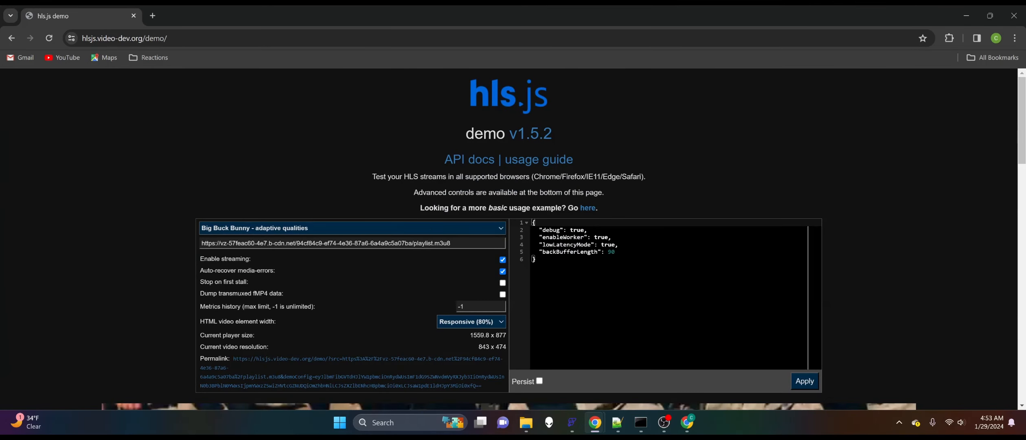
double_click(309, 243)
key("ctrl+a")
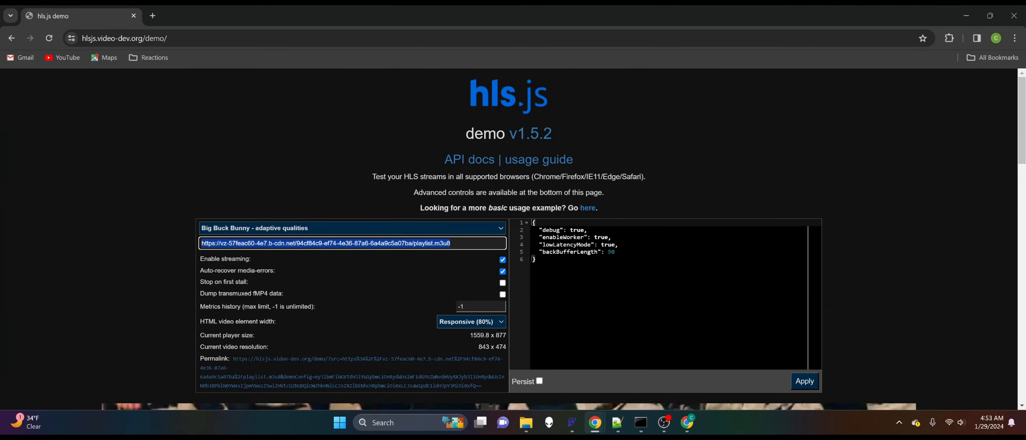
key("ctrl+v")
left_click(227, 176)
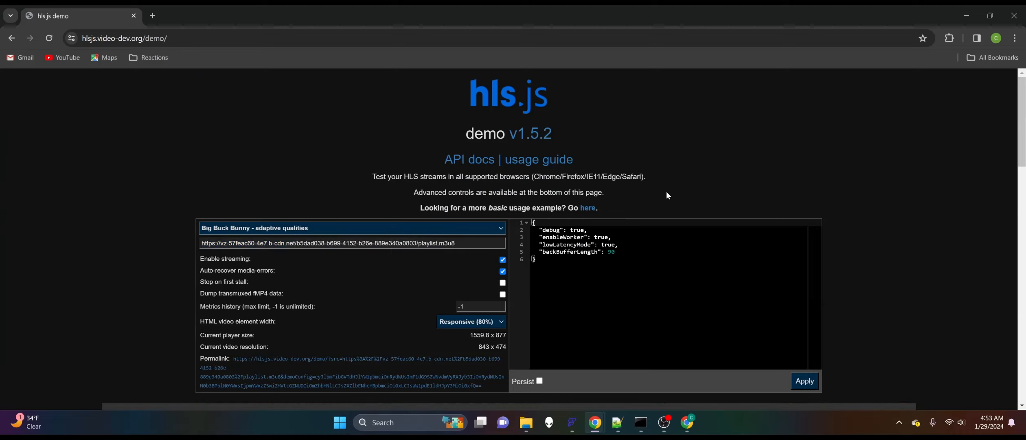
Try to play the loaded stream in the hls.js demo player and recheck its stream URL.
scroll(660, 179, "down", 8)
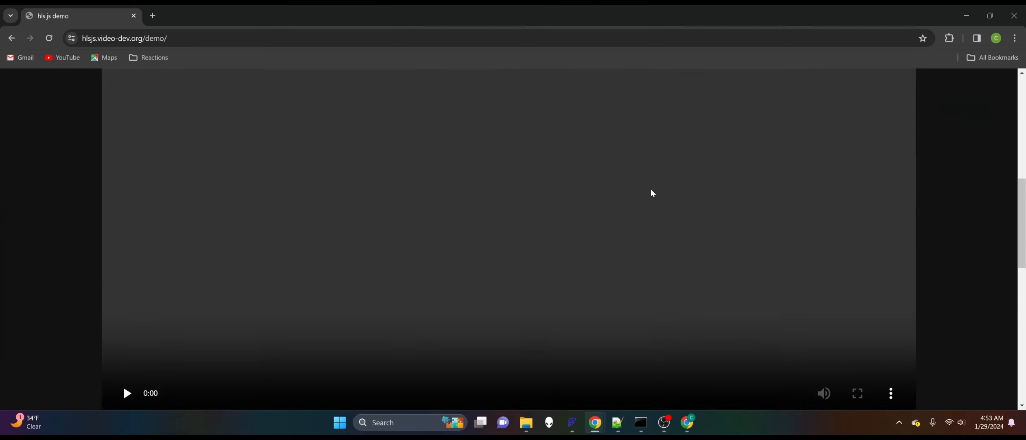
left_click(643, 201)
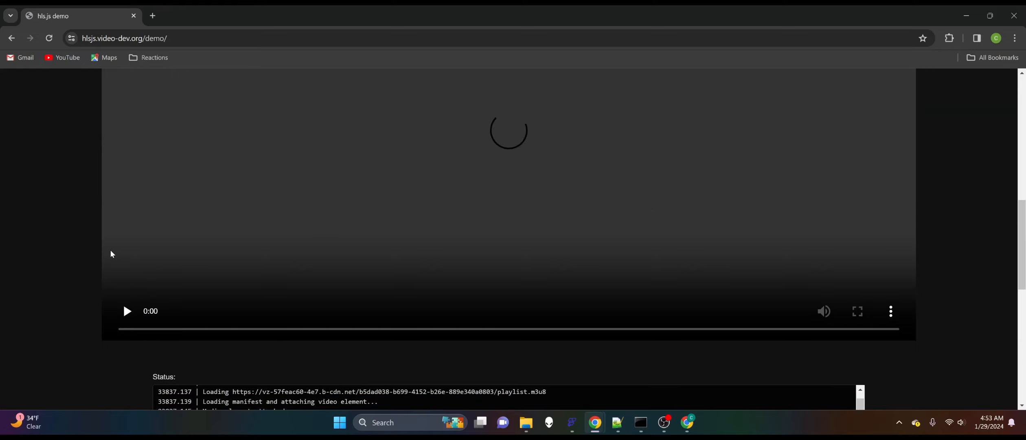
scroll(112, 253, "up", 2)
scroll(117, 261, "up", 3)
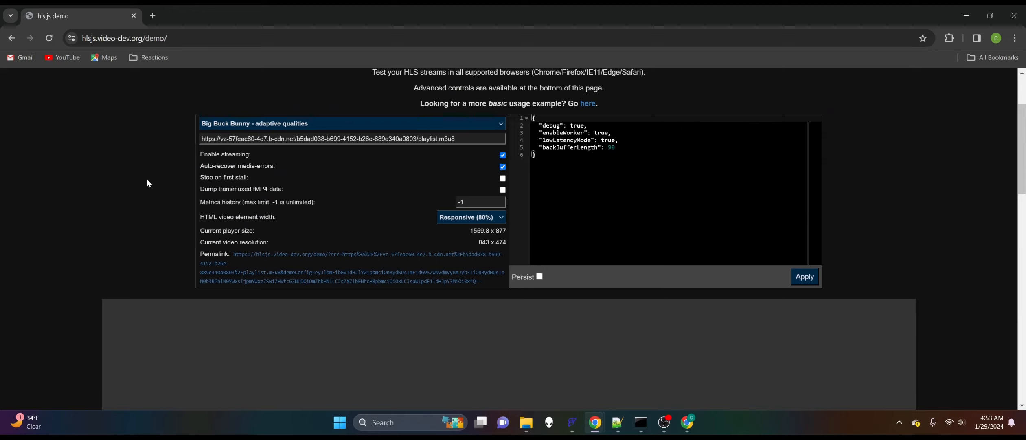
scroll(147, 179, "down", 8)
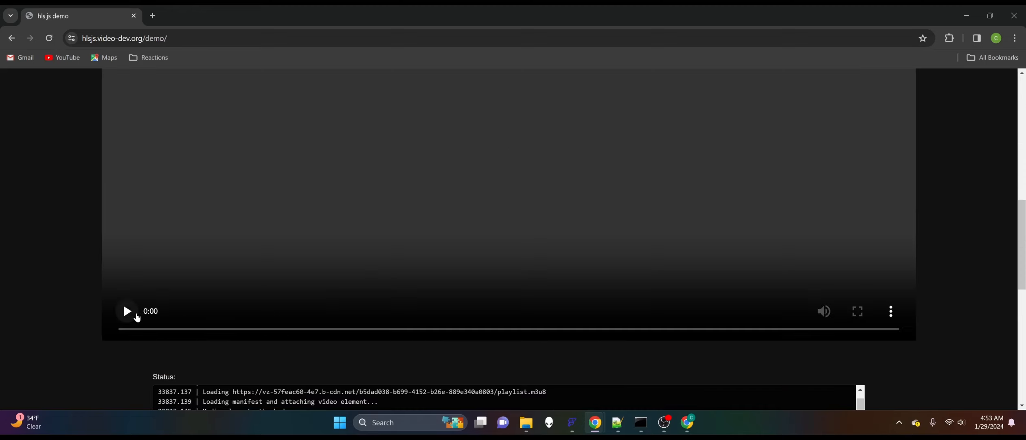
left_click(127, 311)
left_click(127, 312)
scroll(343, 235, "up", 5)
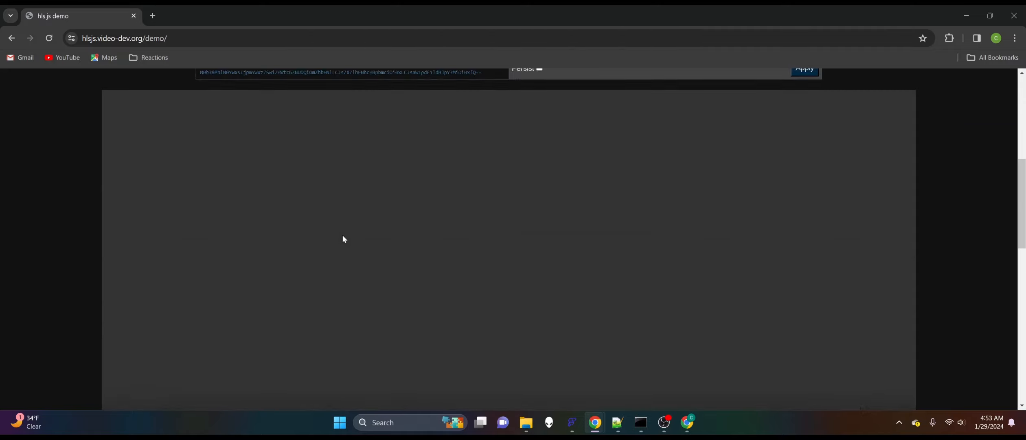
scroll(252, 259, "down", 5)
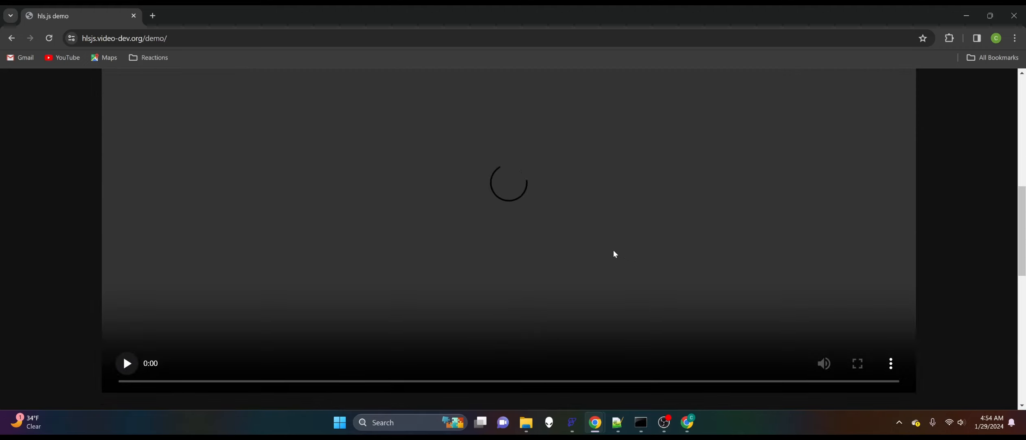
Return to the bunny.net video library and copy the video's HLS Playlist URL.
mouse_move(575, 423)
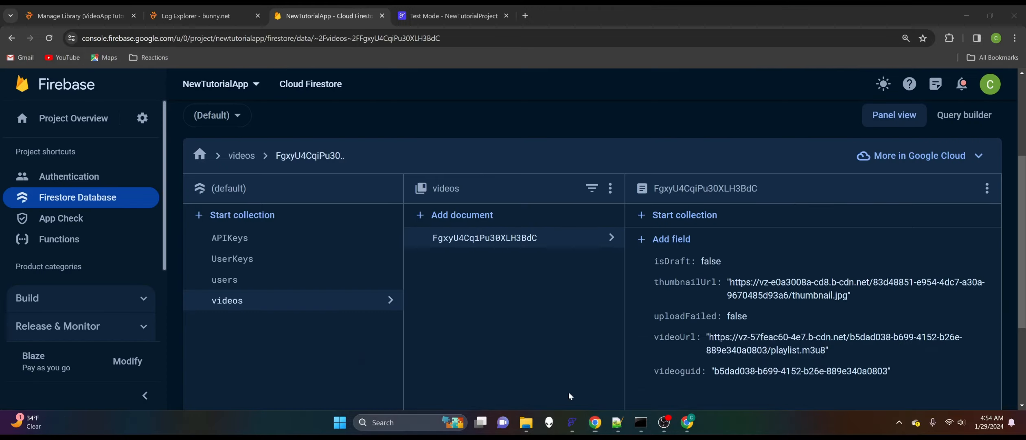
left_click(568, 392)
left_click(77, 16)
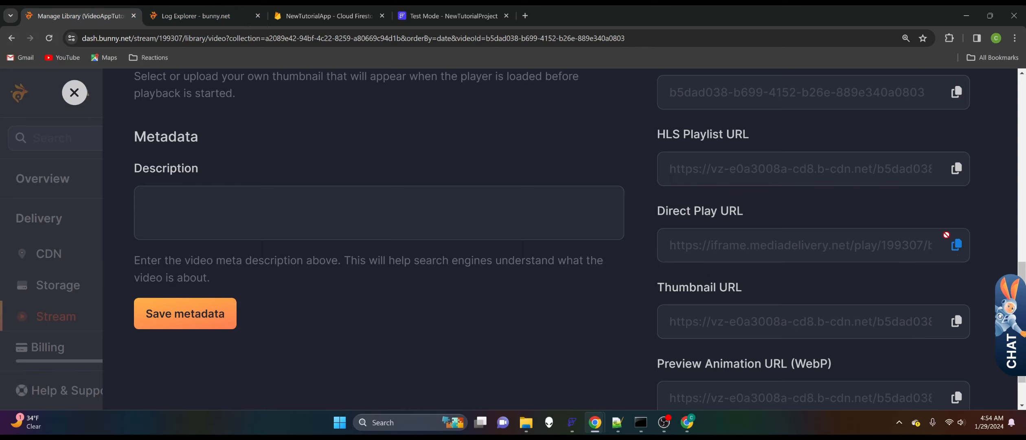
left_click(956, 171)
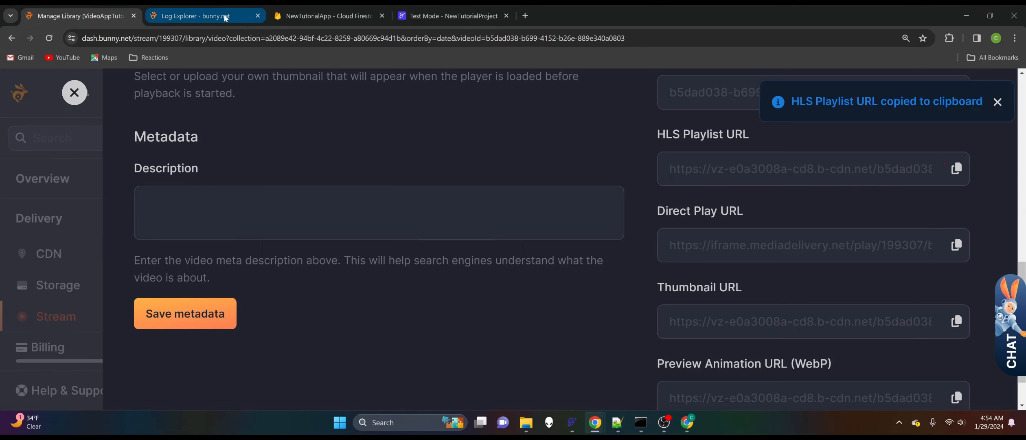
Load the copied HLS Playlist URL in the hls.js demo, watch its playback, and review the stream URL.
mouse_move(595, 424)
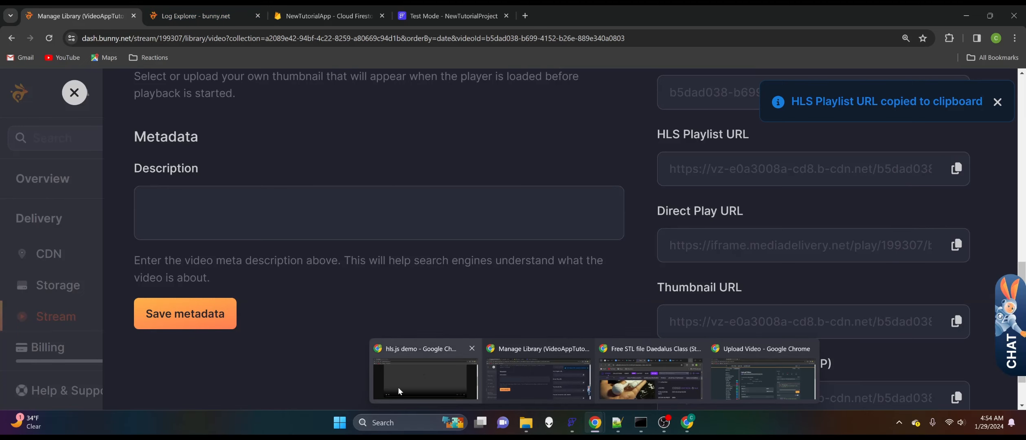
left_click(399, 391)
scroll(294, 200, "up", 10)
left_click(314, 243)
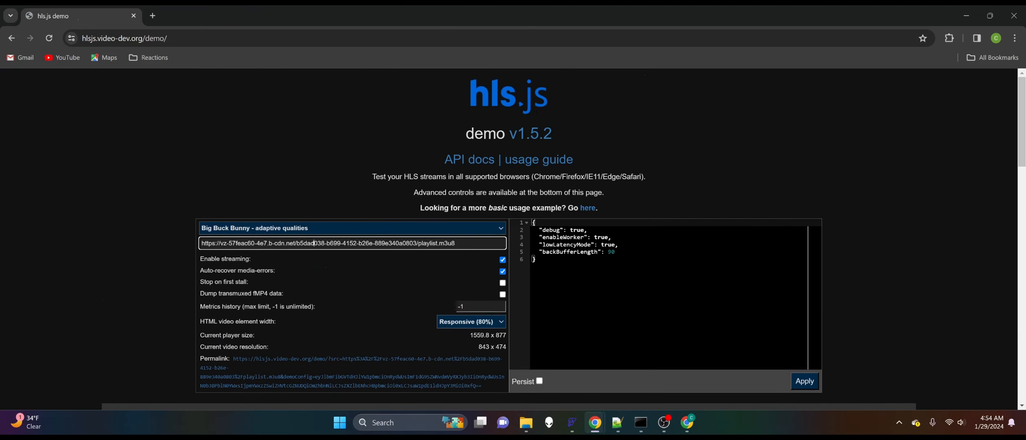
triple_click(314, 243)
key("ctrl+v")
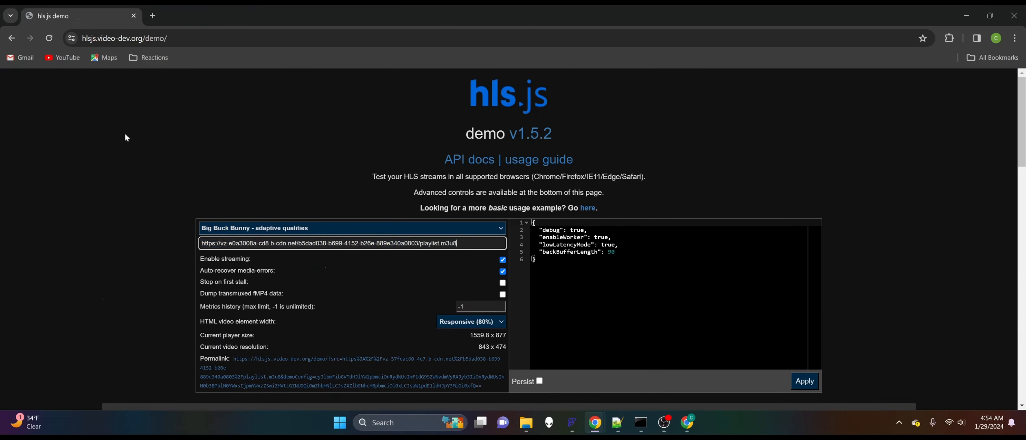
left_click(161, 156)
scroll(333, 172, "down", 10)
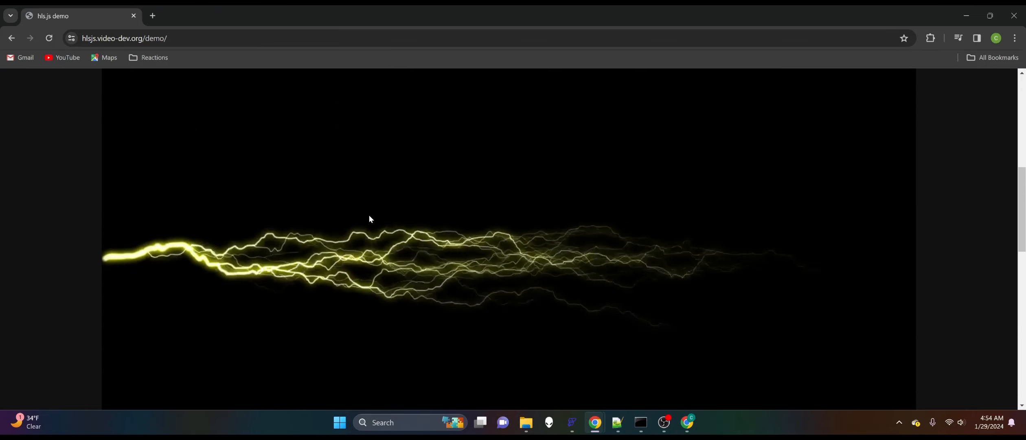
scroll(165, 216, "up", 10)
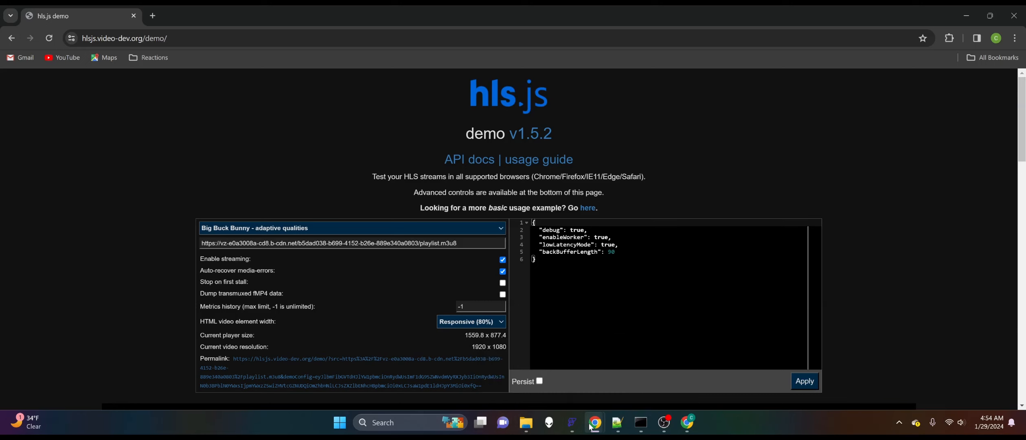
Switch back to the video document in Firestore's videos collection.
mouse_move(590, 426)
left_click(555, 378)
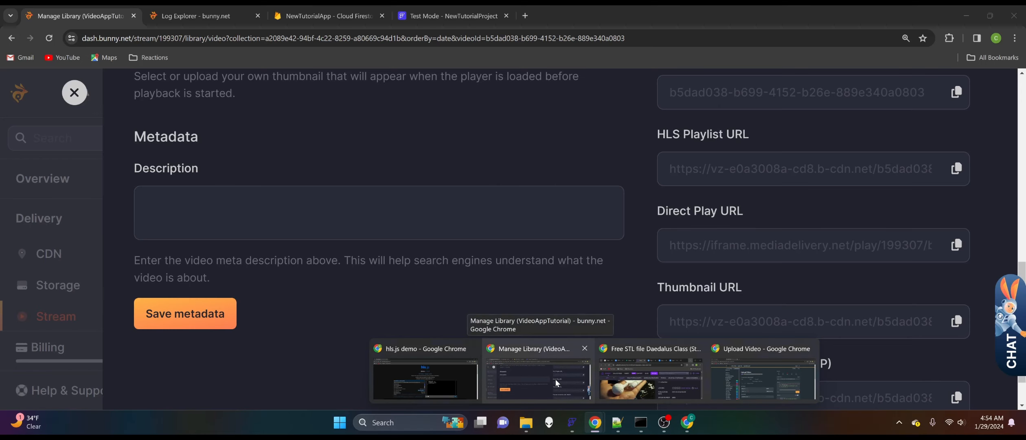
left_click(332, 19)
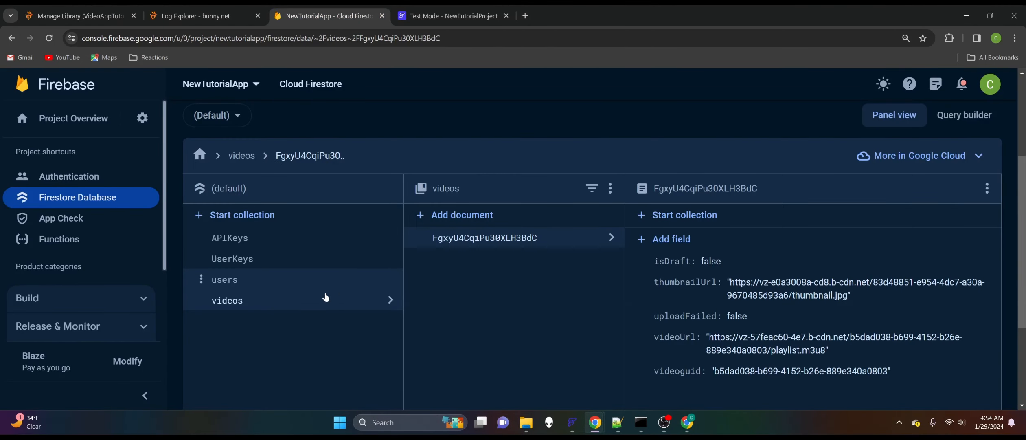
Compare the Video ID on the bunny.net video page with the videoguid and URL fields of the Firestore video document.
scroll(330, 302, "down", 5)
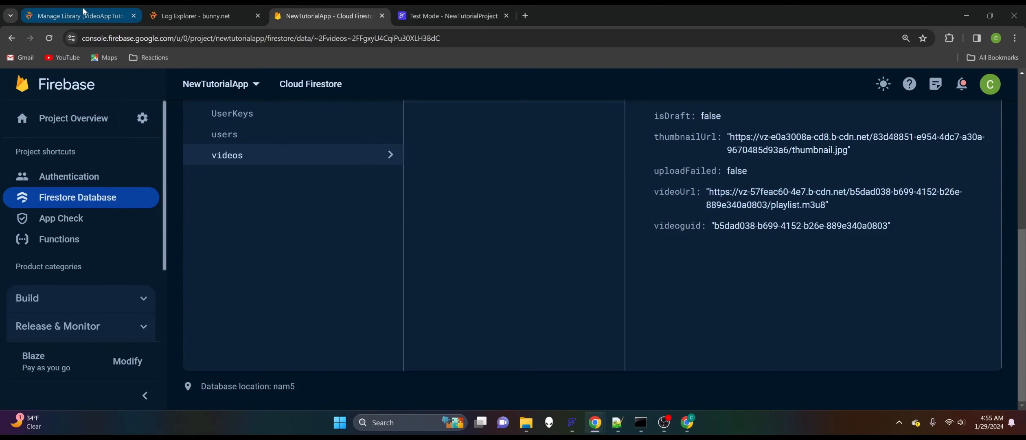
left_click(95, 18)
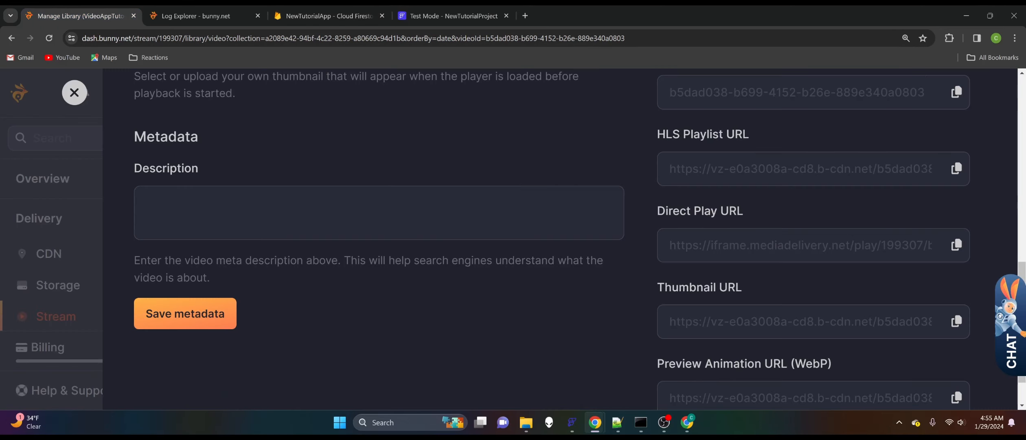
scroll(648, 256, "up", 3)
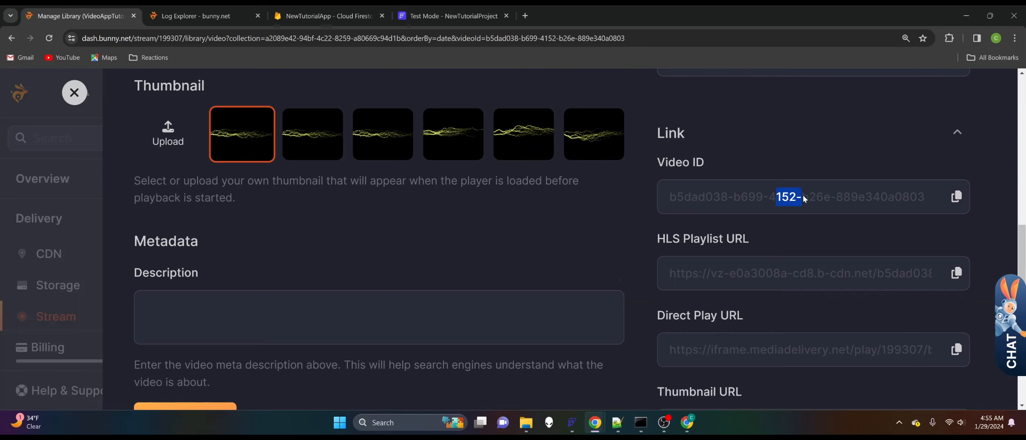
left_click_drag(804, 199, 782, 213)
left_click(784, 207)
left_click_drag(787, 205, 870, 205)
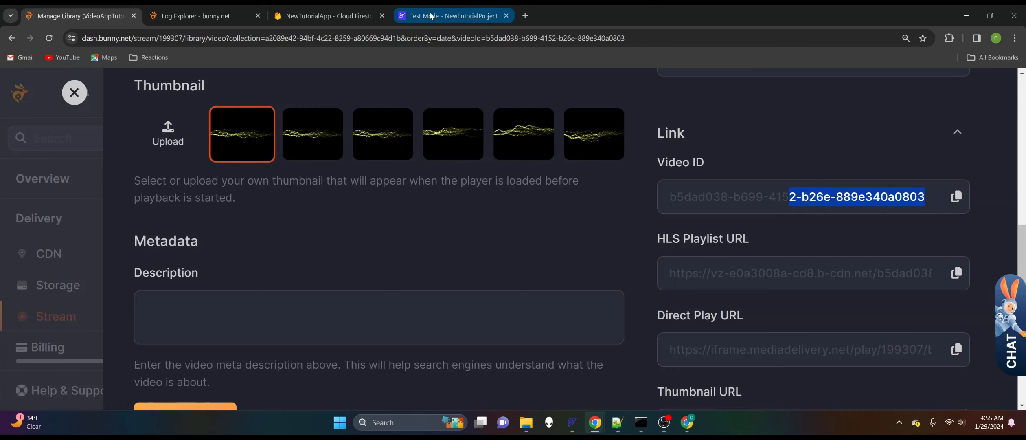
left_click(332, 18)
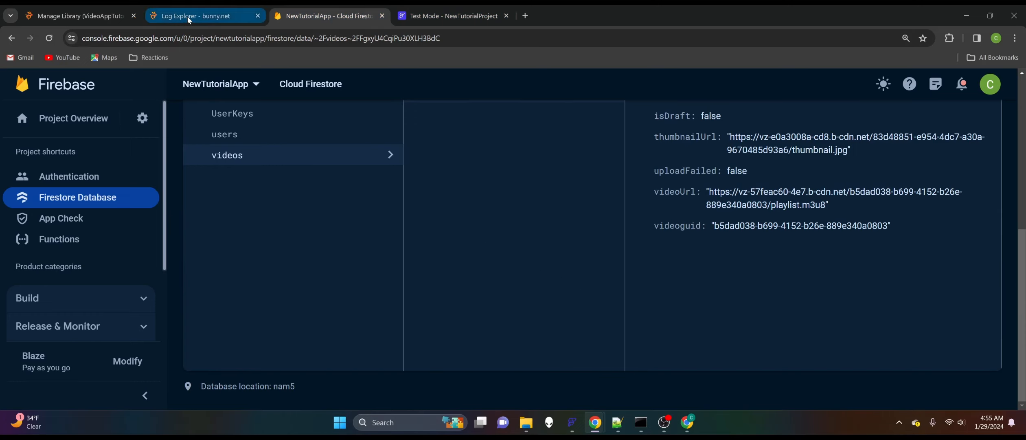
Return to the bunny.net video page and inspect the CDN hostname in the HLS Playlist URL.
left_click(51, 18)
scroll(811, 278, "down", 1)
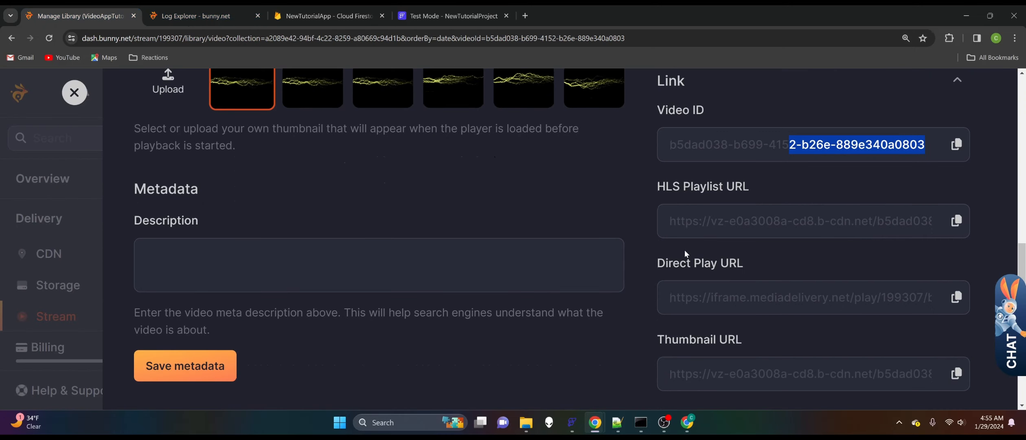
scroll(672, 222, "down", 1)
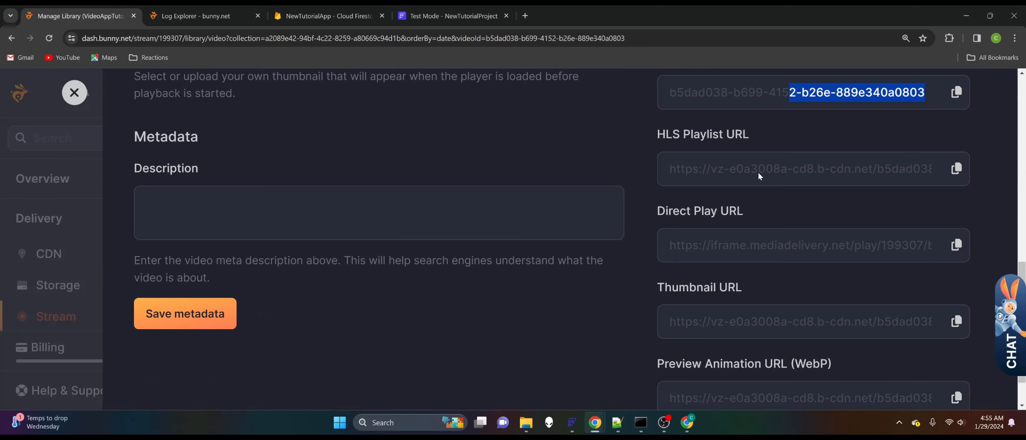
left_click_drag(765, 169, 794, 169)
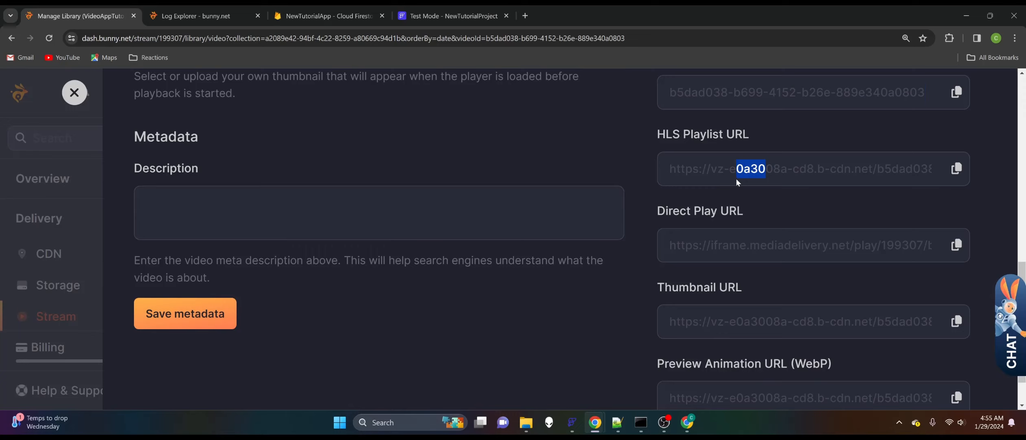
left_click(731, 189)
Switch to the hls.js demo window and replay the loaded video stream to check its playback.
key("alt+Tab")
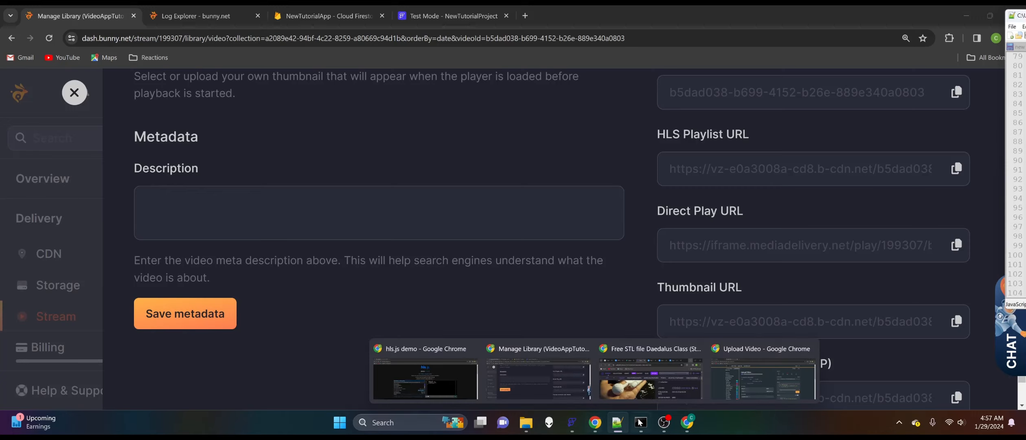
mouse_move(595, 422)
left_click(401, 385)
scroll(436, 139, "down", 20)
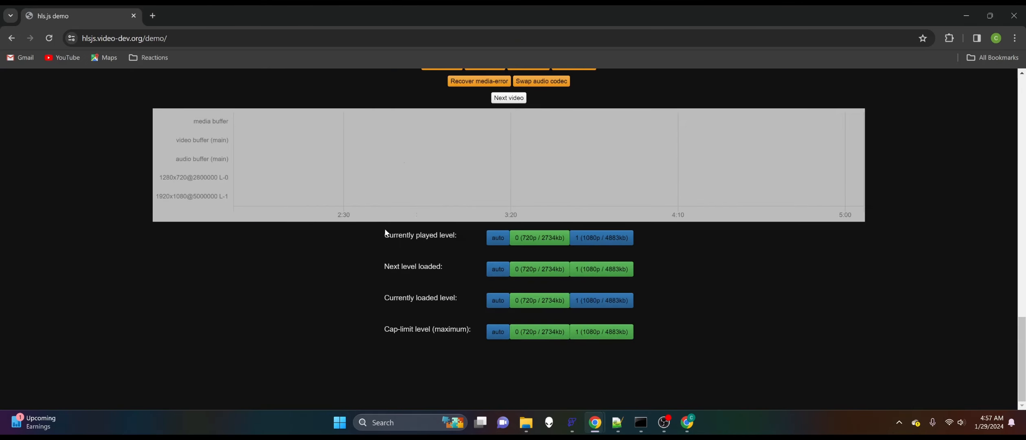
scroll(384, 228, "up", 5)
scroll(107, 220, "up", 6)
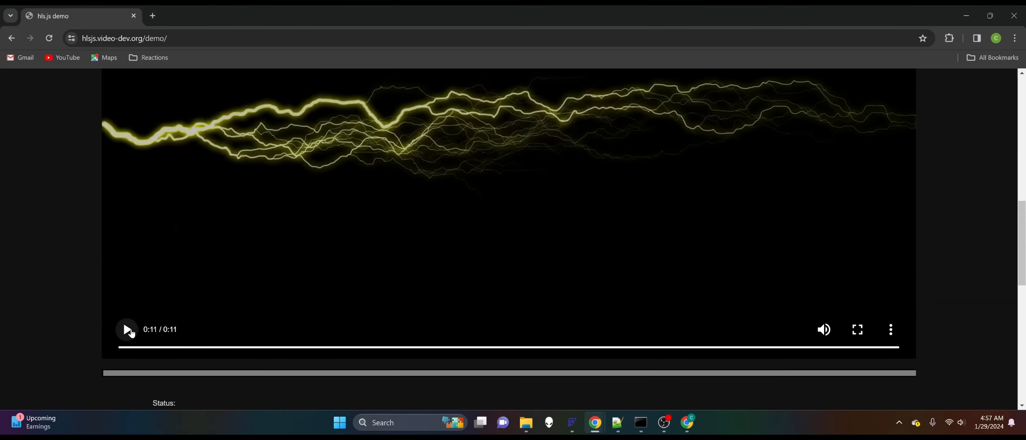
scroll(96, 267, "up", 1)
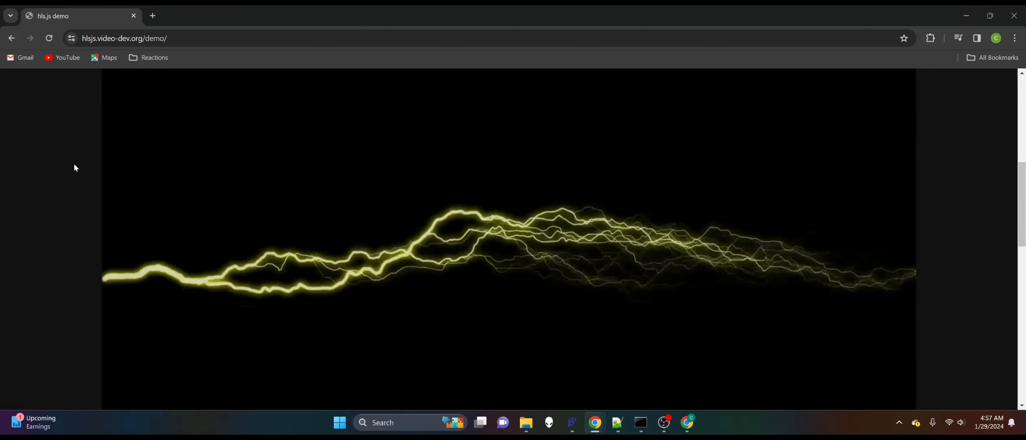
scroll(75, 165, "down", 2)
scroll(73, 164, "up", 2)
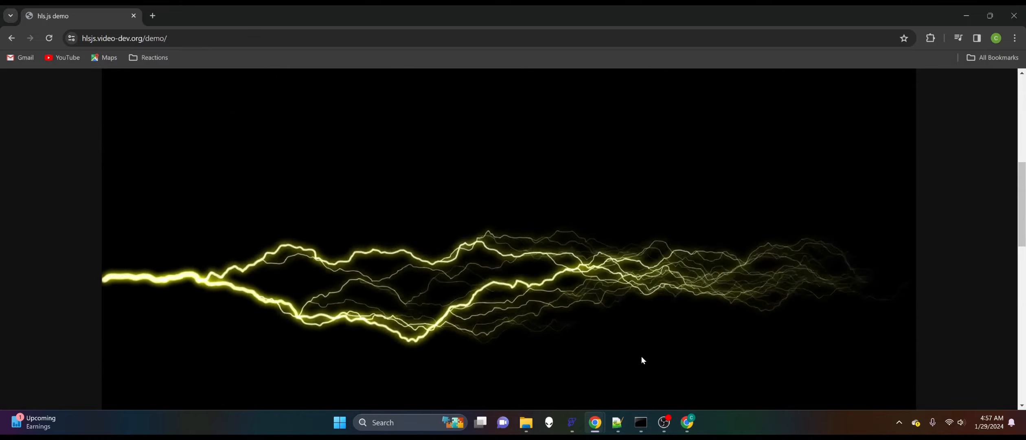
Switch to the FlutterFlow project and select the Test2 page instead of its button.
left_click(573, 424)
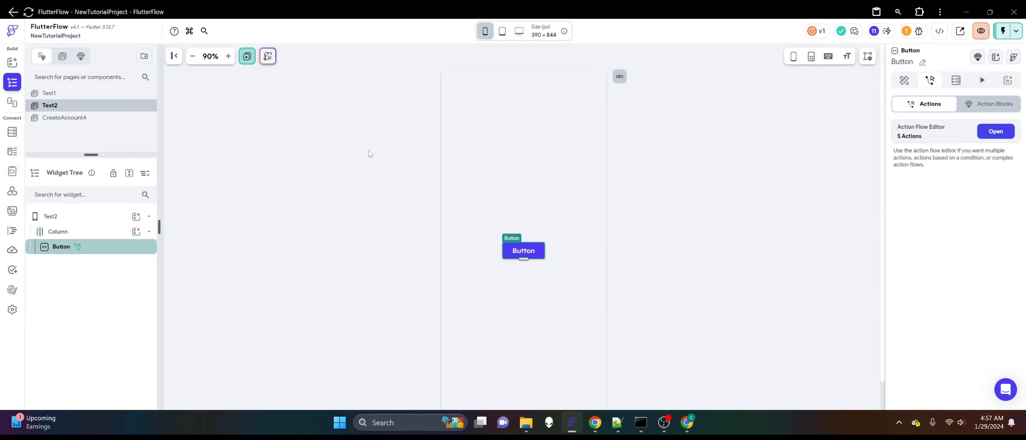
left_click(369, 147)
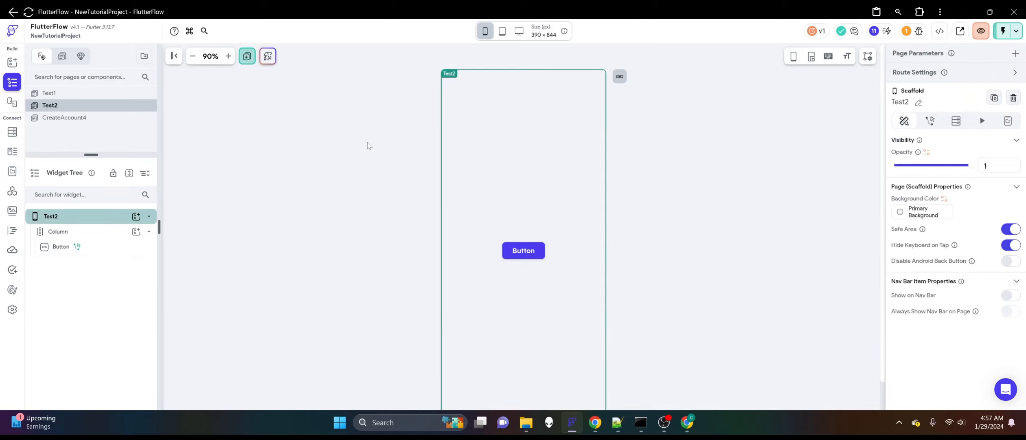